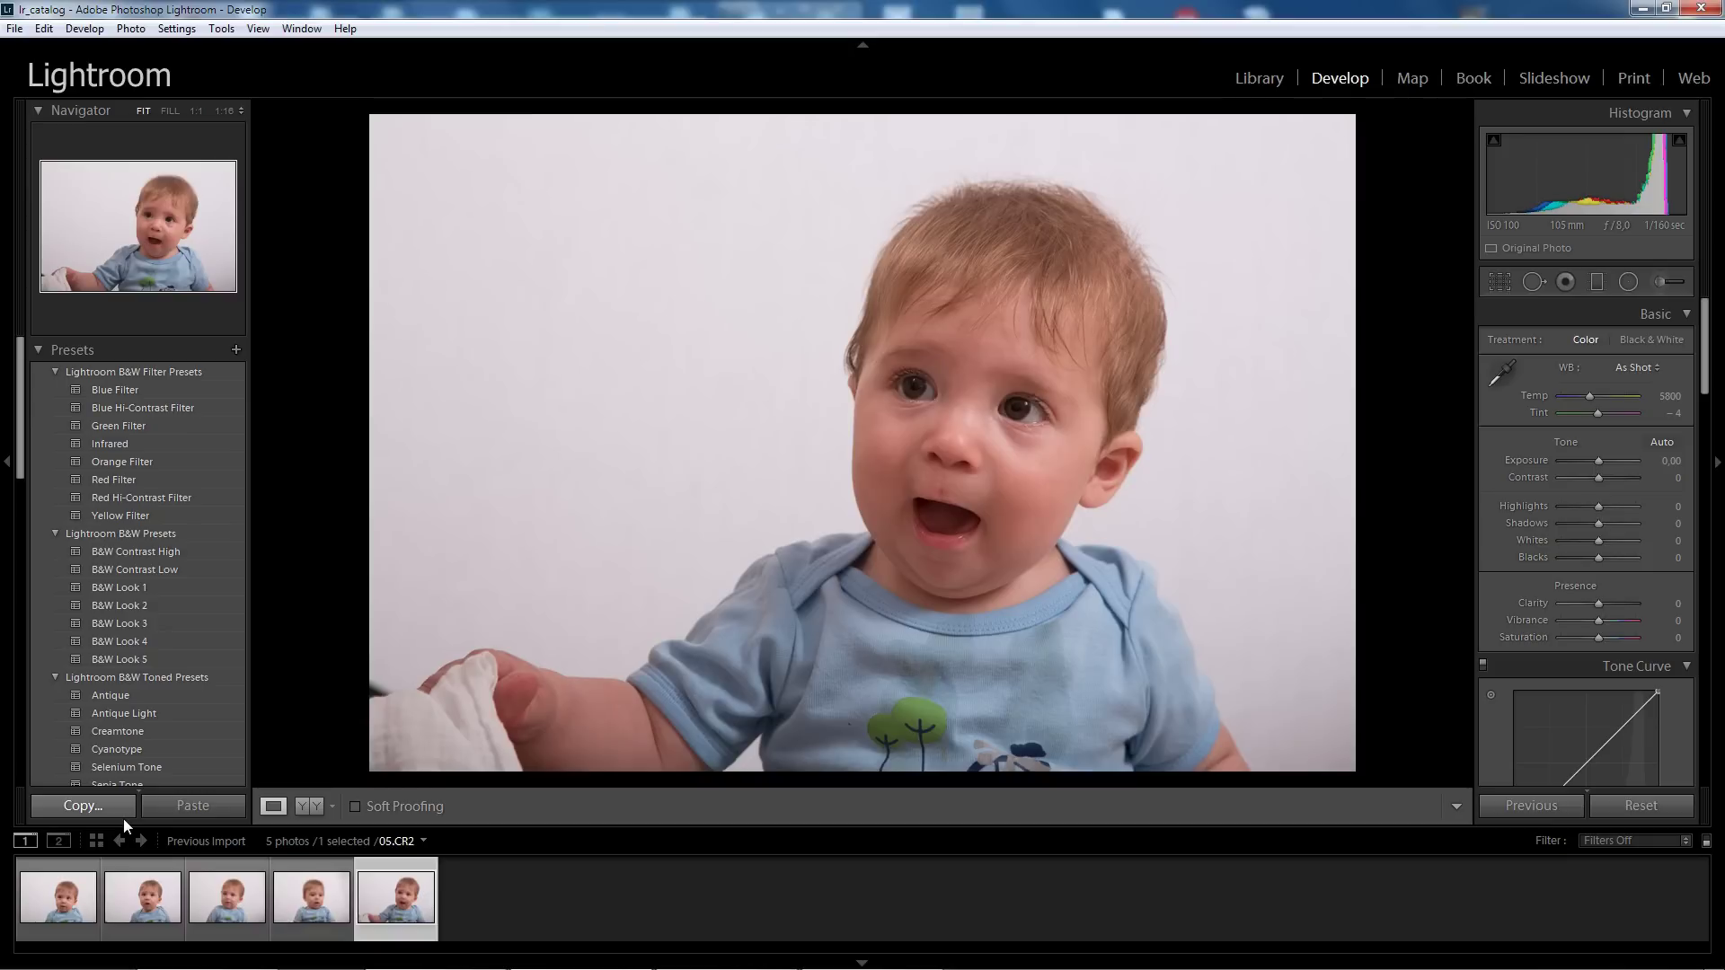
- Select 01.CR2 and enable chromatic aberration removal and lens profile corrections
left_click(79, 873)
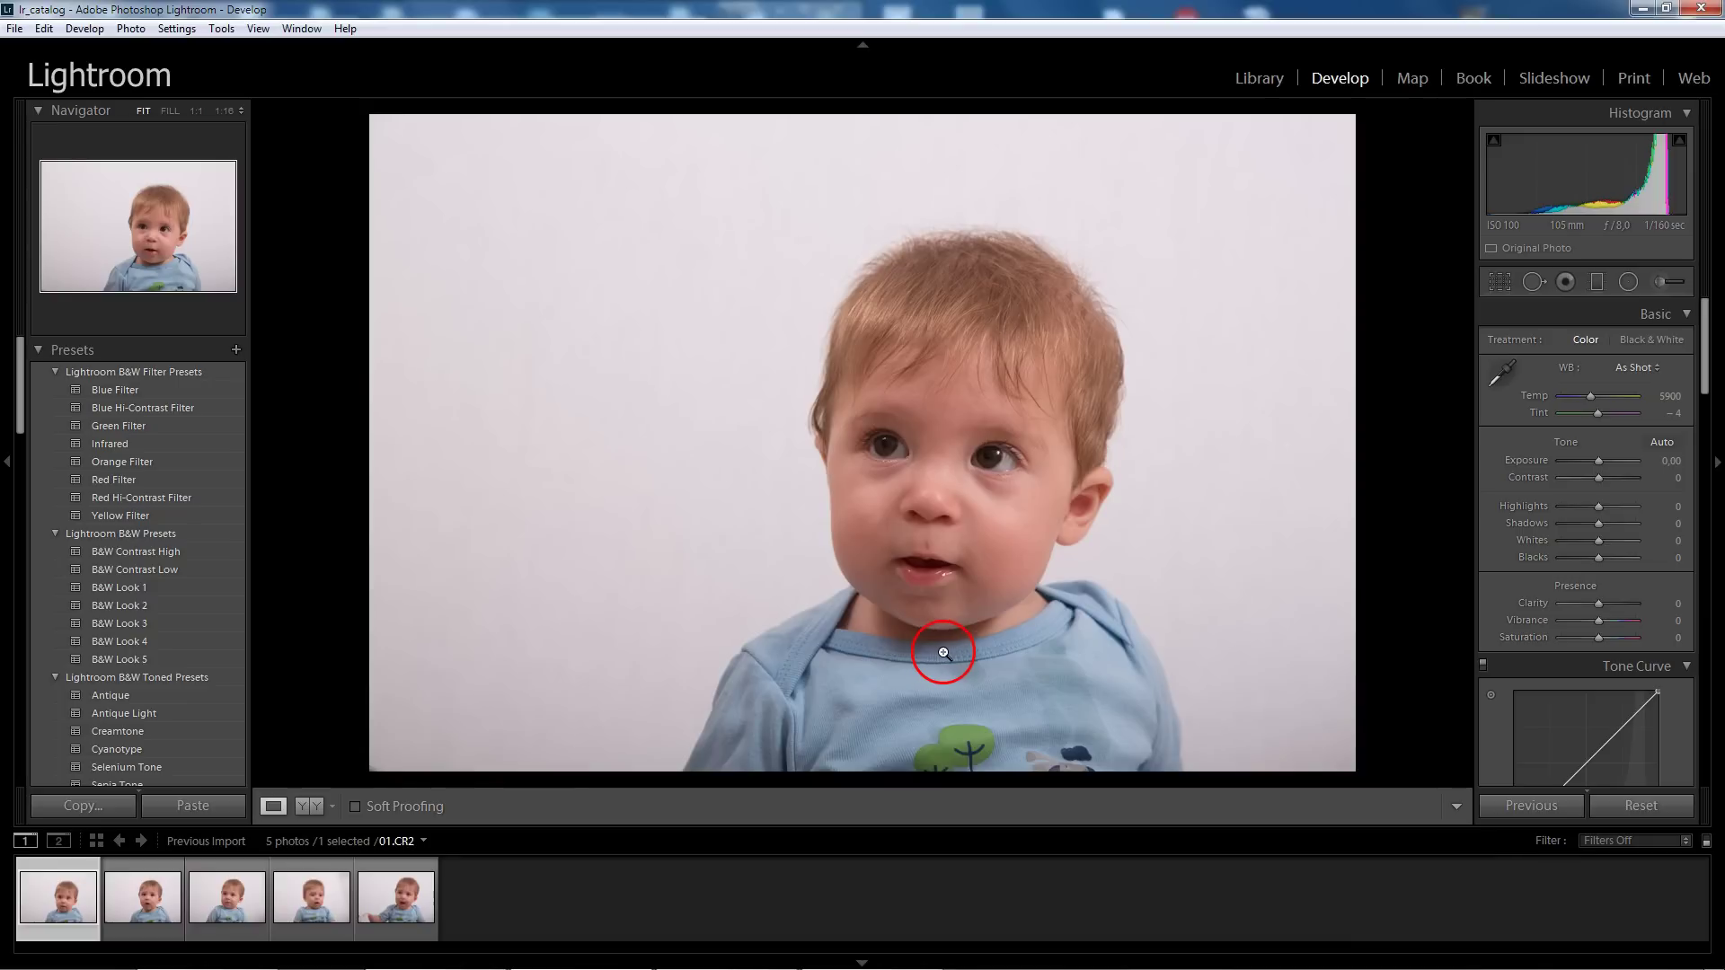
left_click_drag(1705, 327, 1717, 576)
left_click(1493, 548)
left_click(1490, 563)
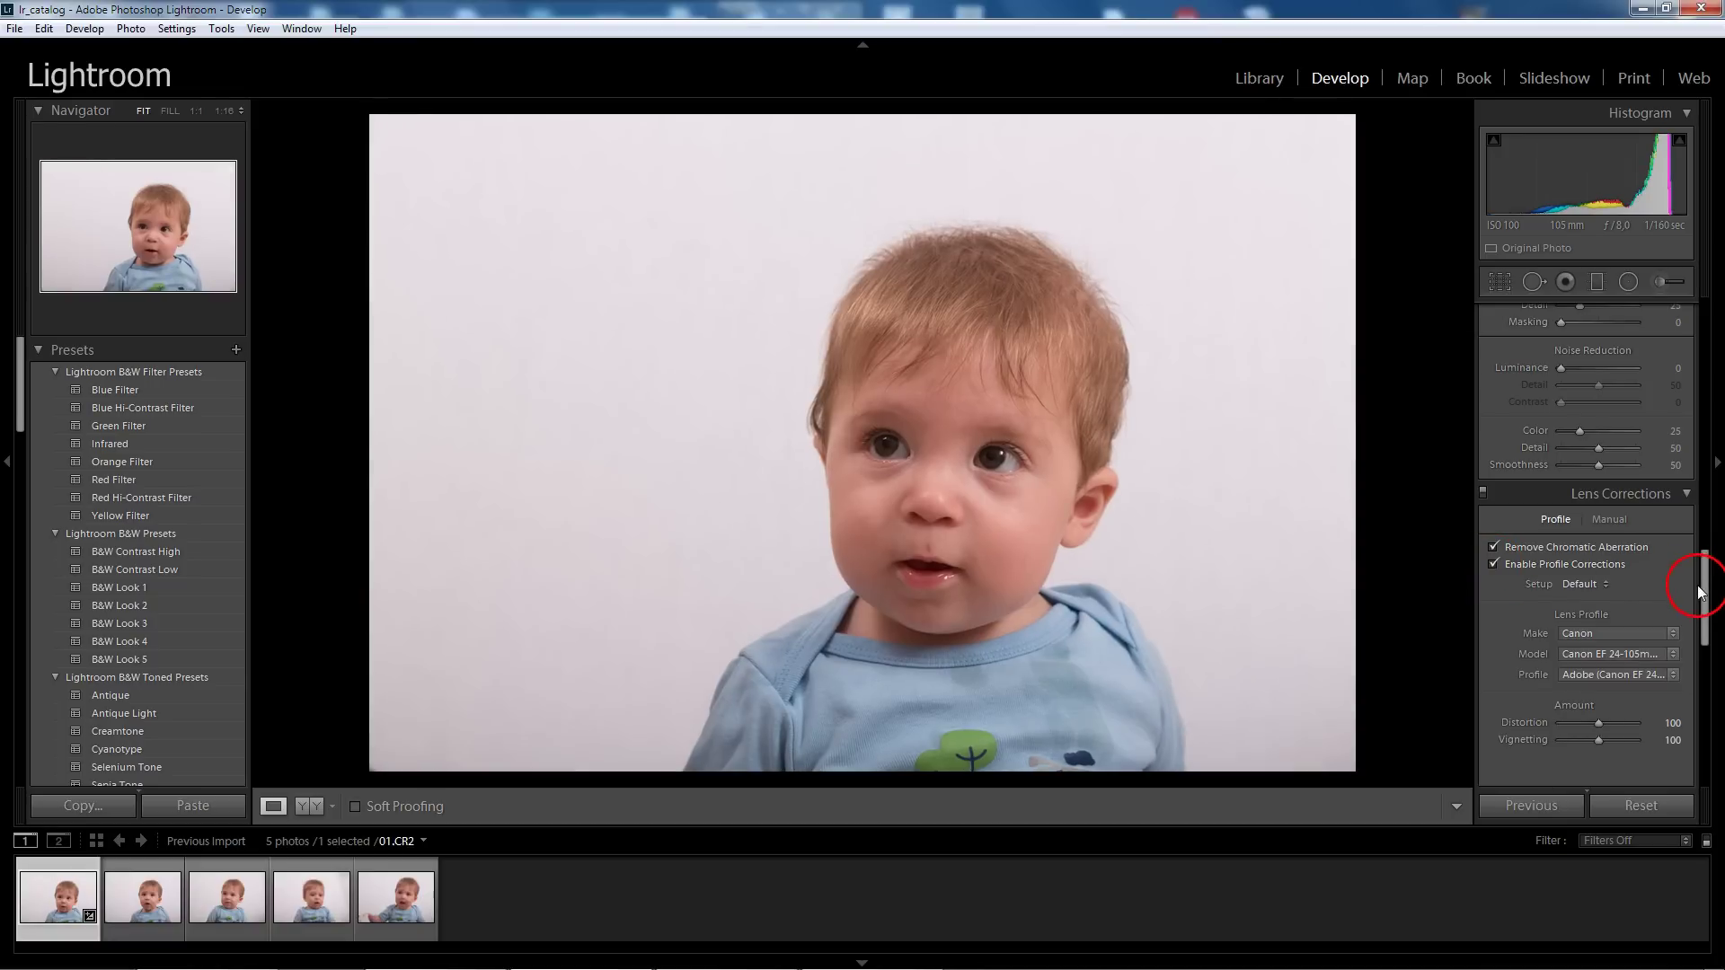
- Set Highlights to +57 and a blue white balance of Temp 3548, Tint +96
left_click_drag(1705, 589, 1698, 330)
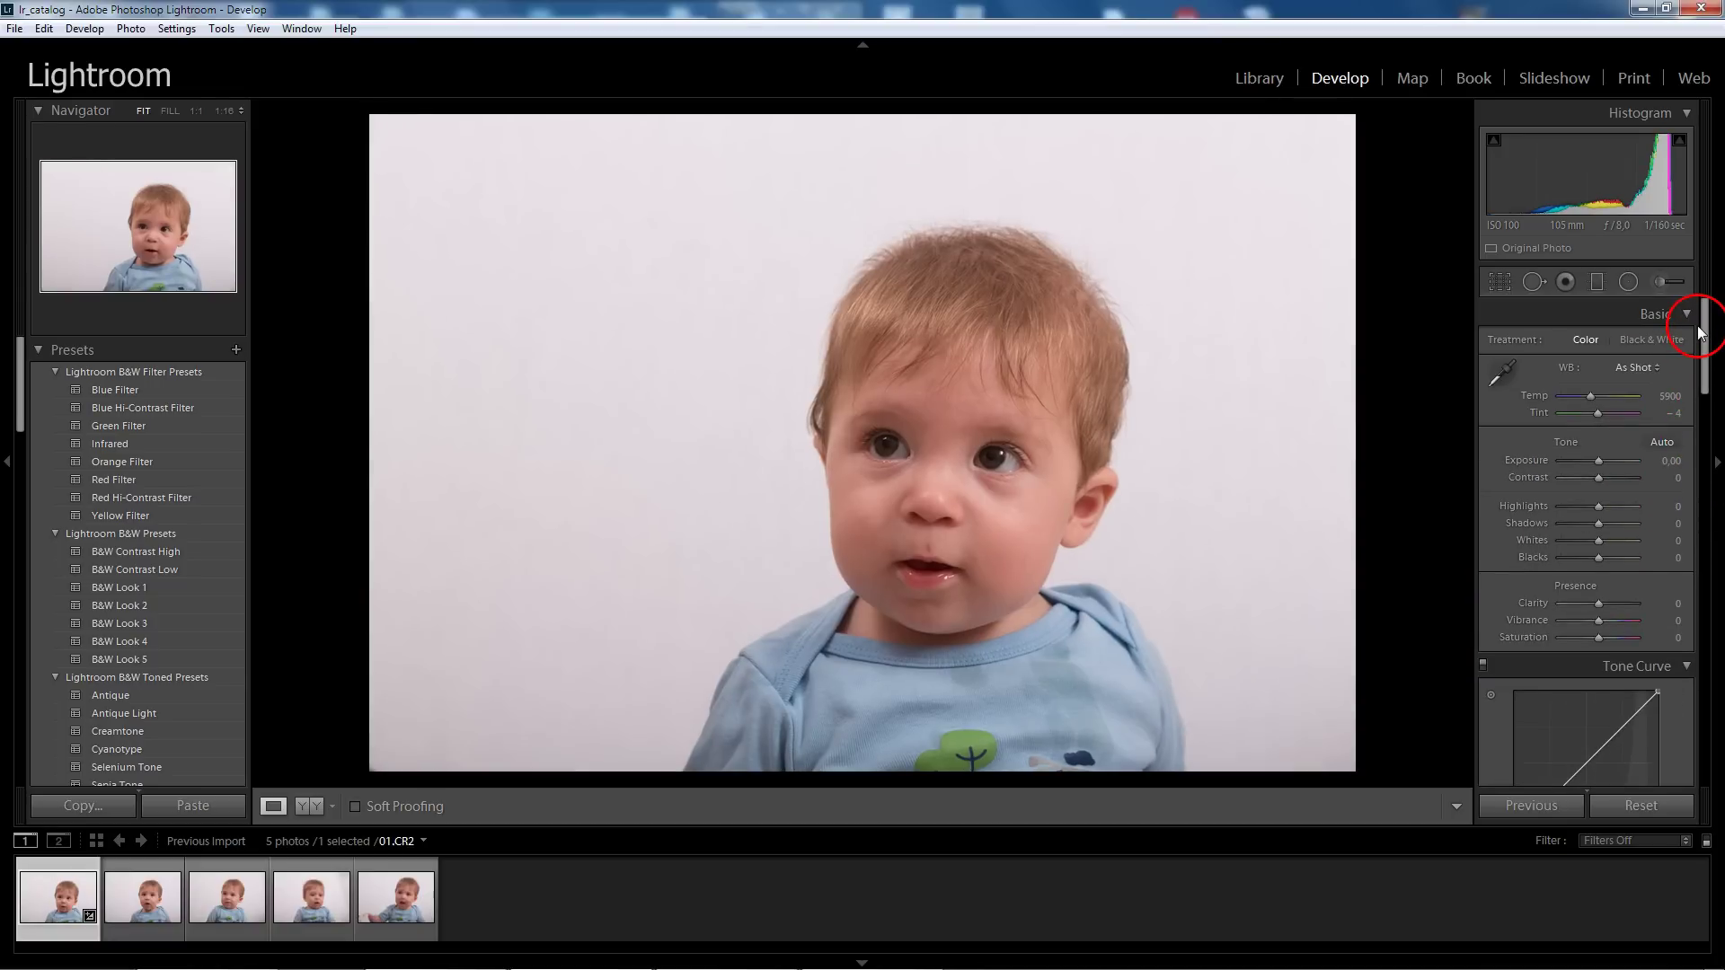
mouse_move(1598, 505)
left_click_drag(1597, 506, 1620, 505)
mouse_move(1591, 395)
left_mouse_down()
mouse_move(1571, 399)
mouse_move(1625, 413)
left_mouse_up()
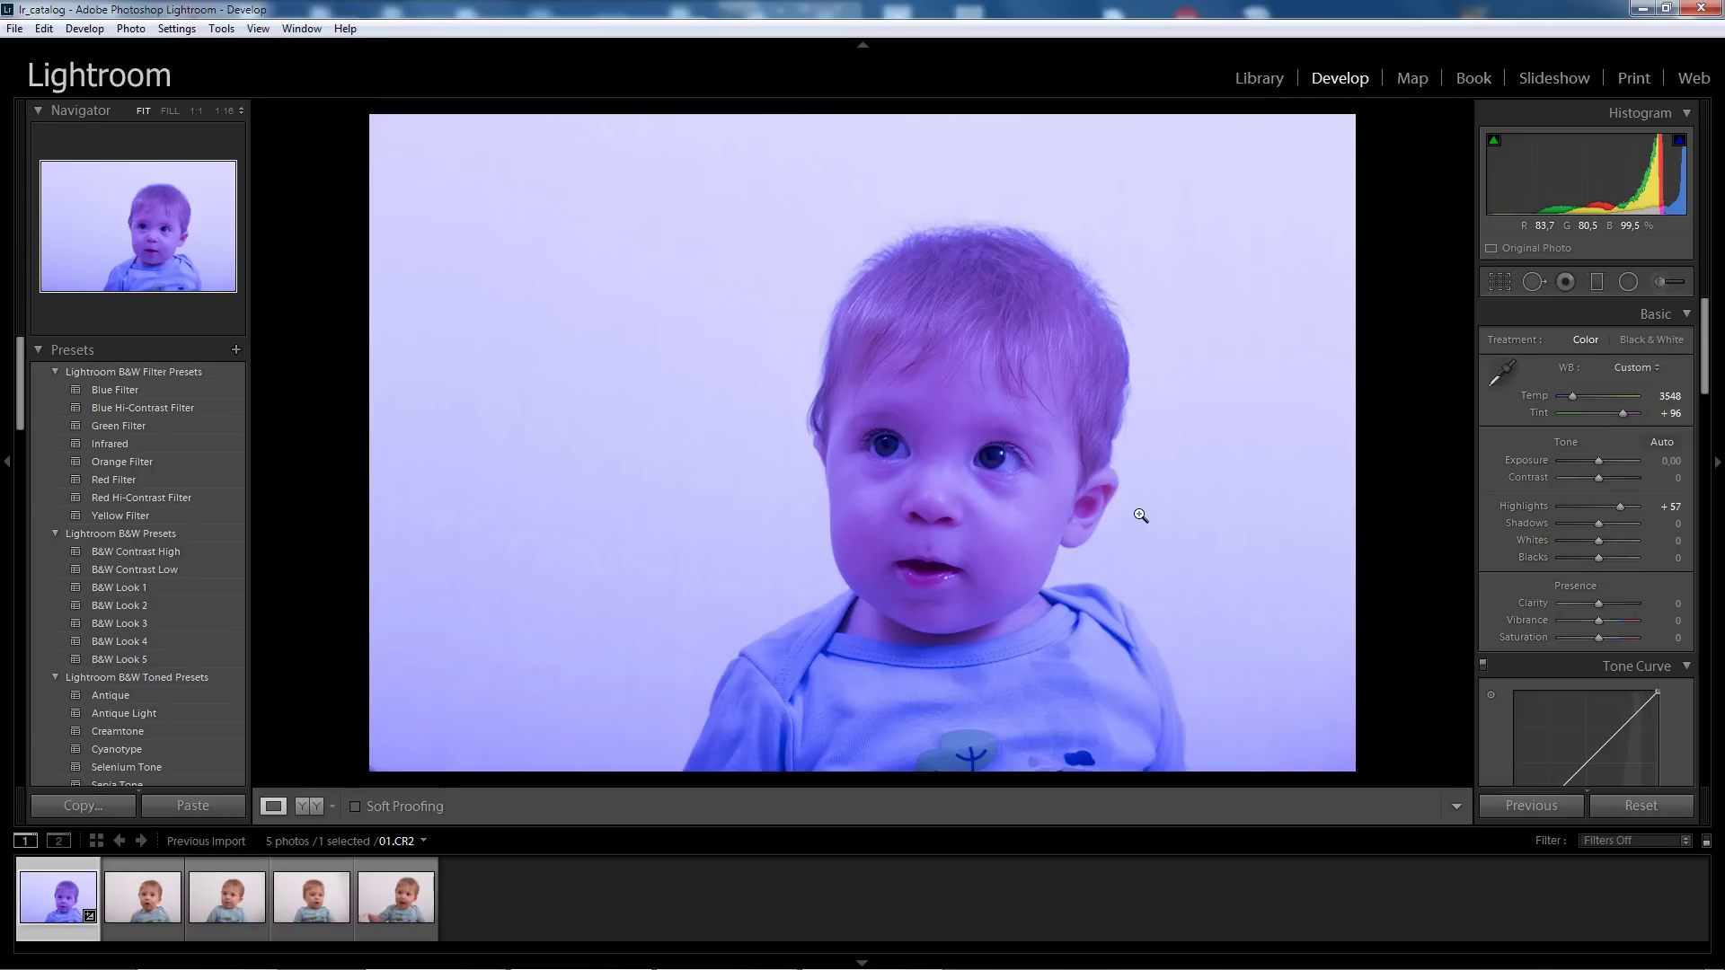
left_click(136, 905)
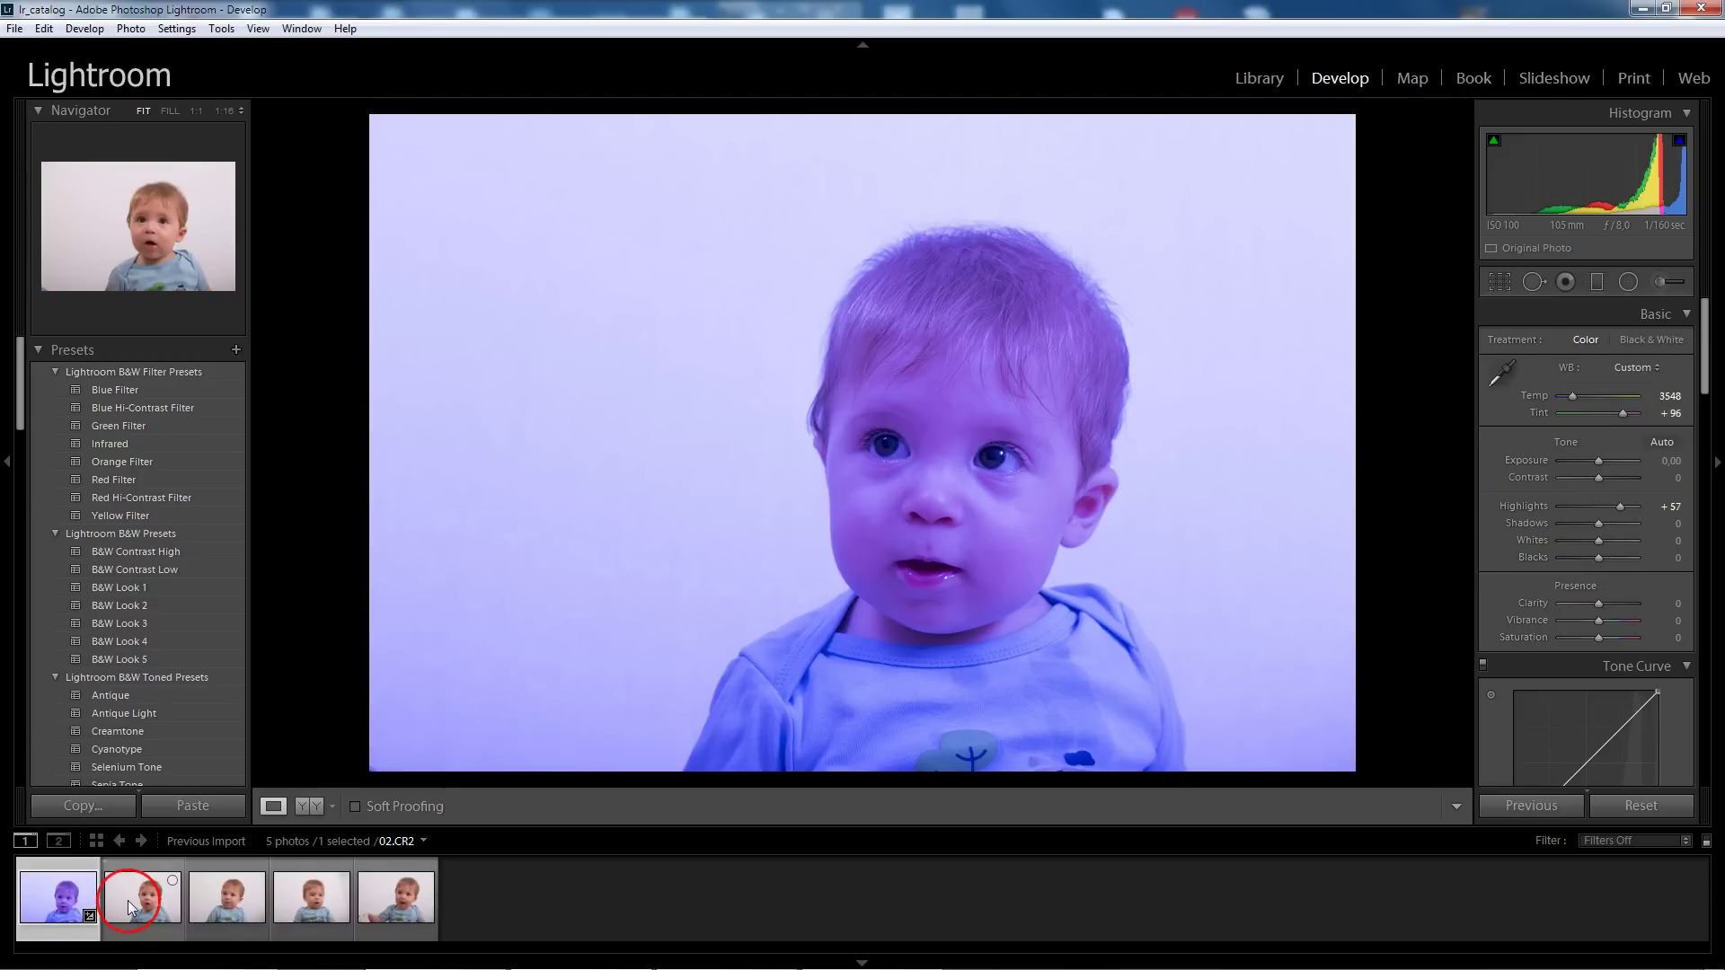
left_click(140, 941)
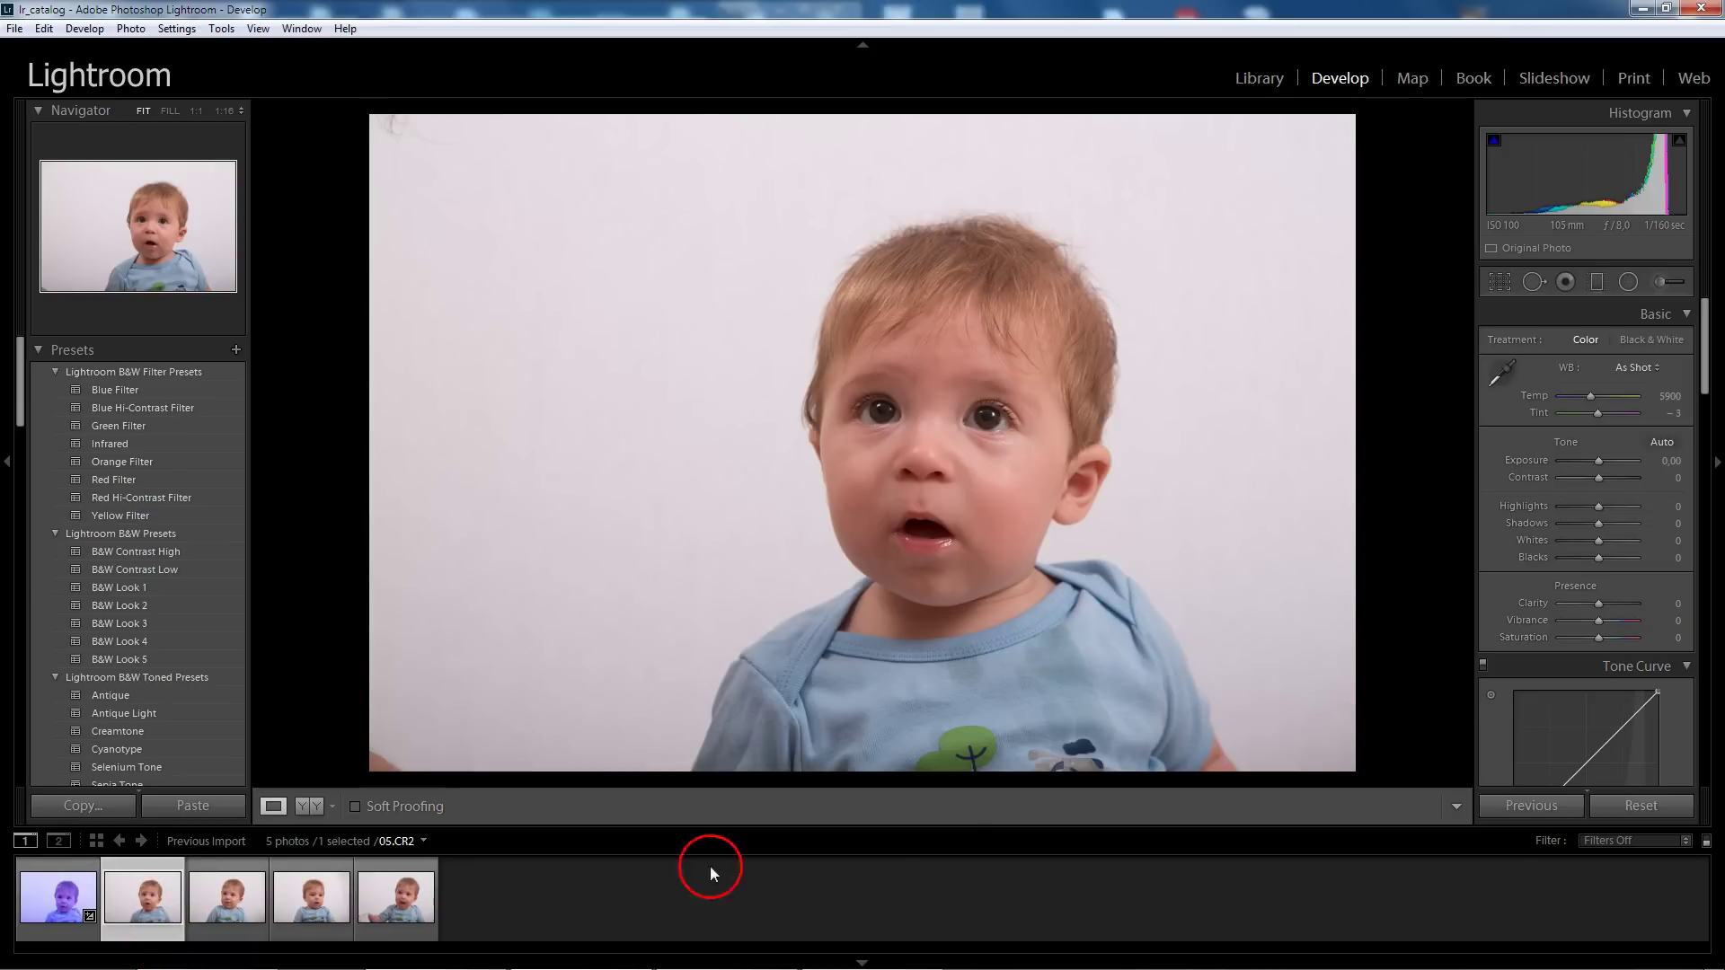
left_click(1496, 806)
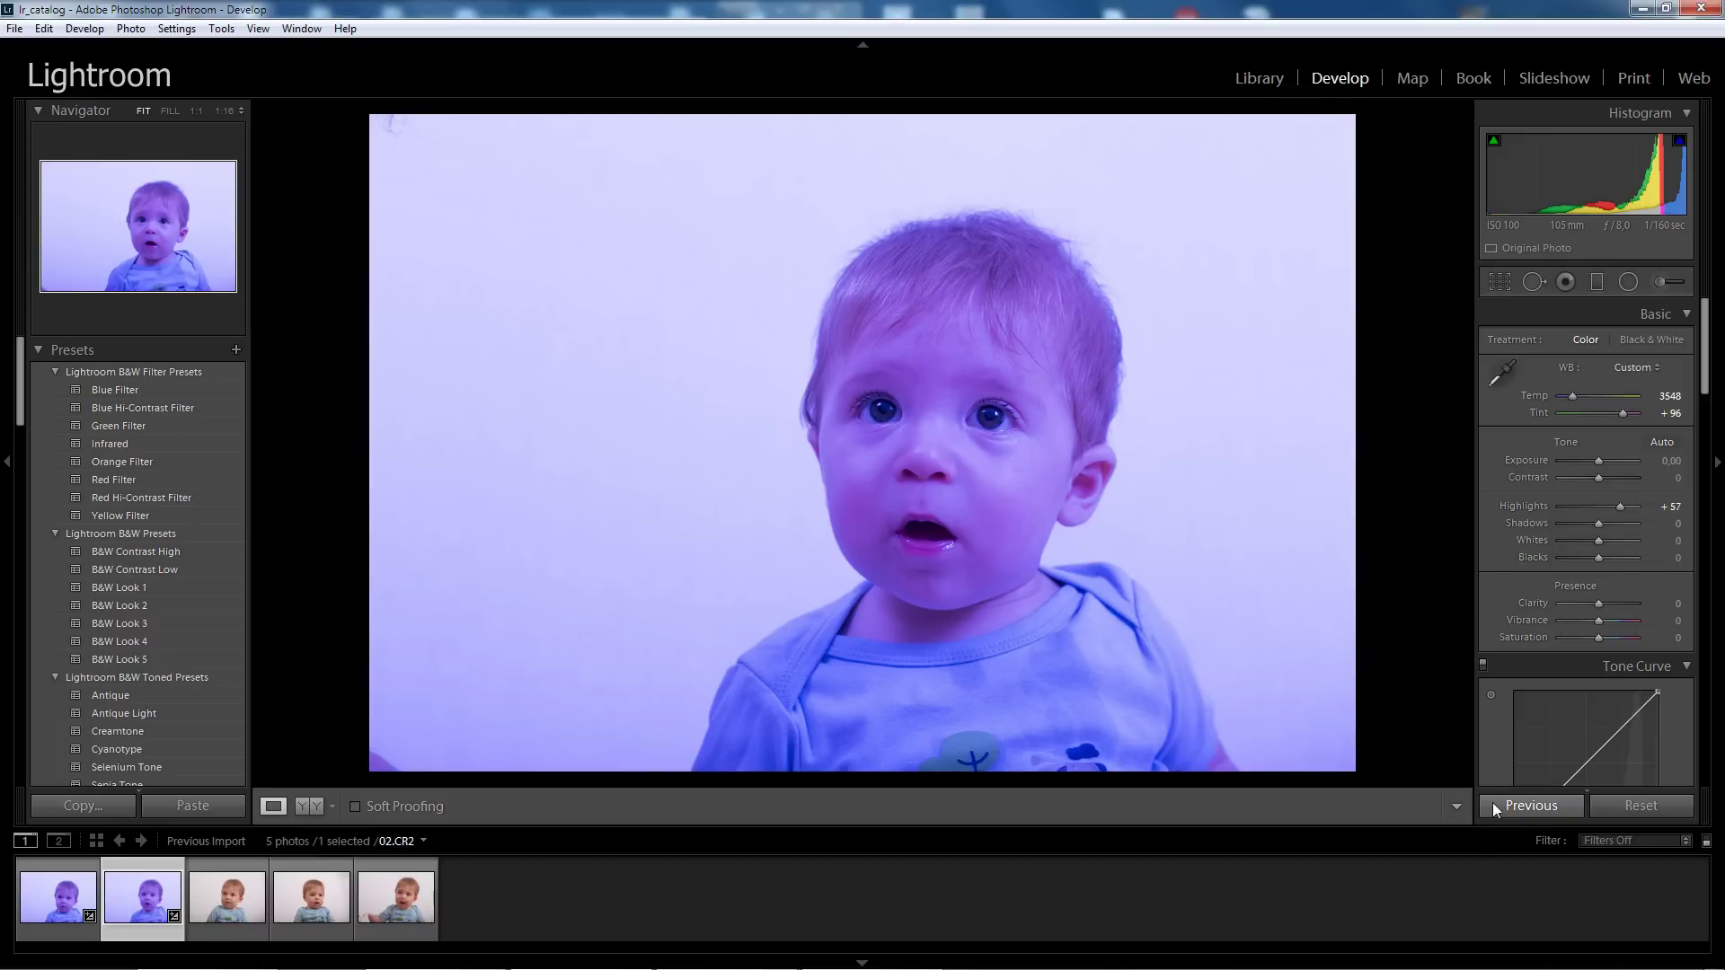
left_click(1631, 806)
left_click(86, 917)
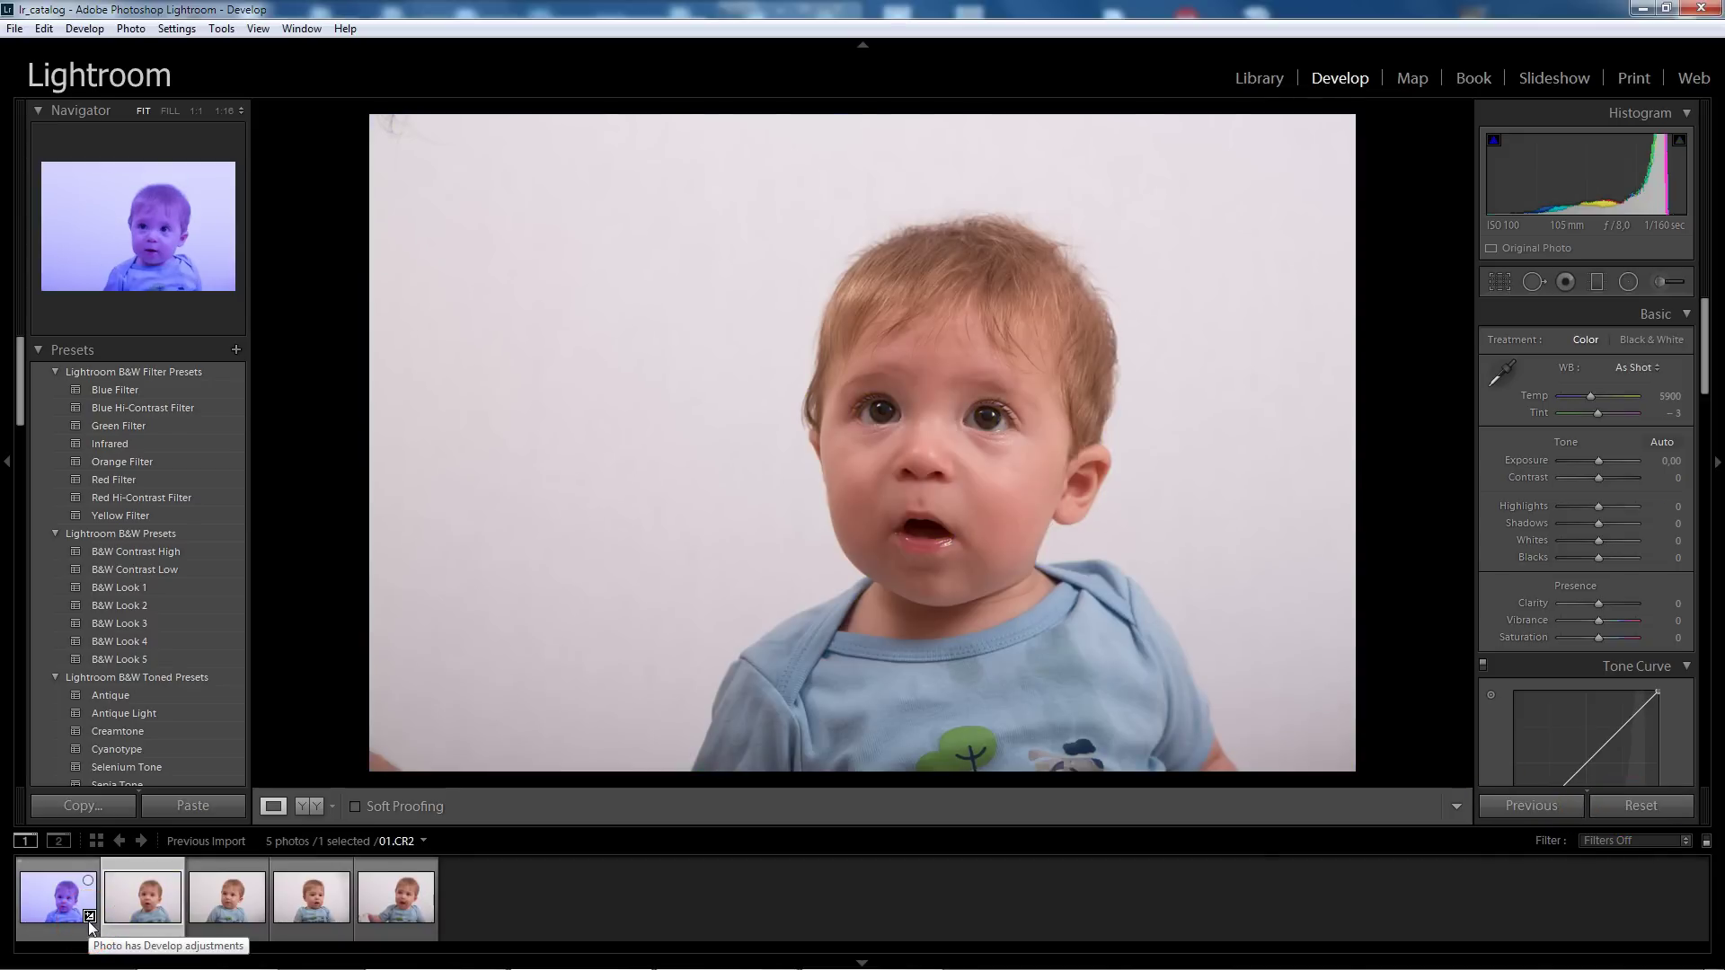
left_click(86, 923)
left_click(59, 896)
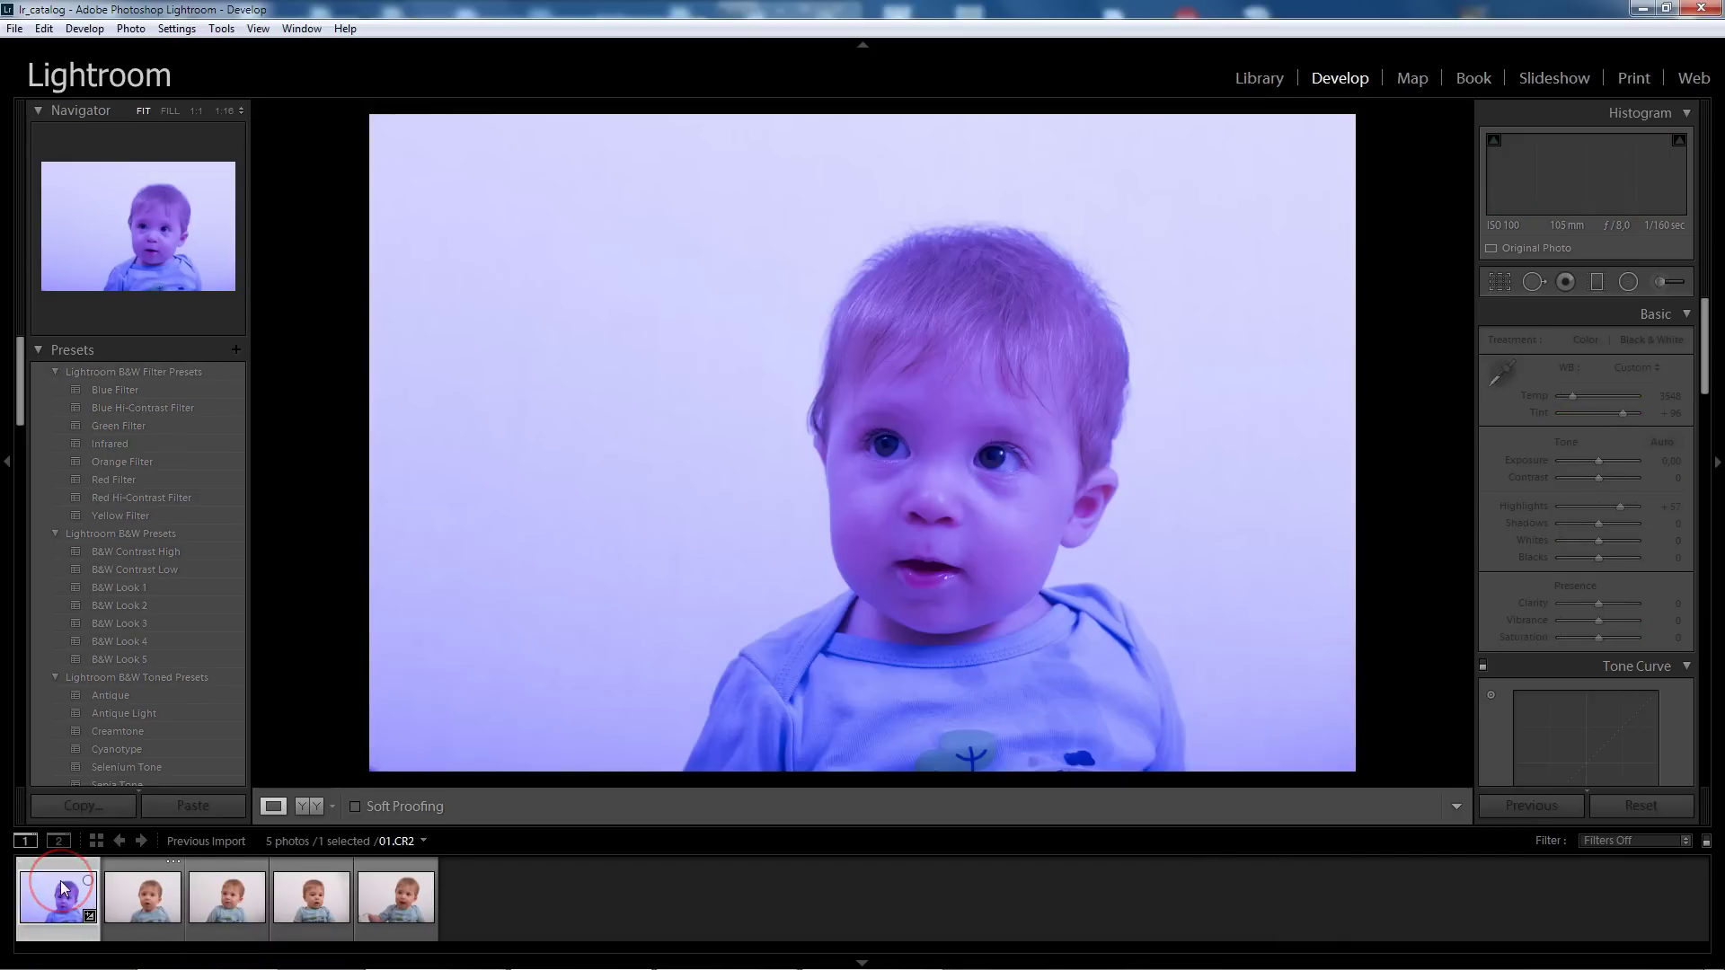
key("w")
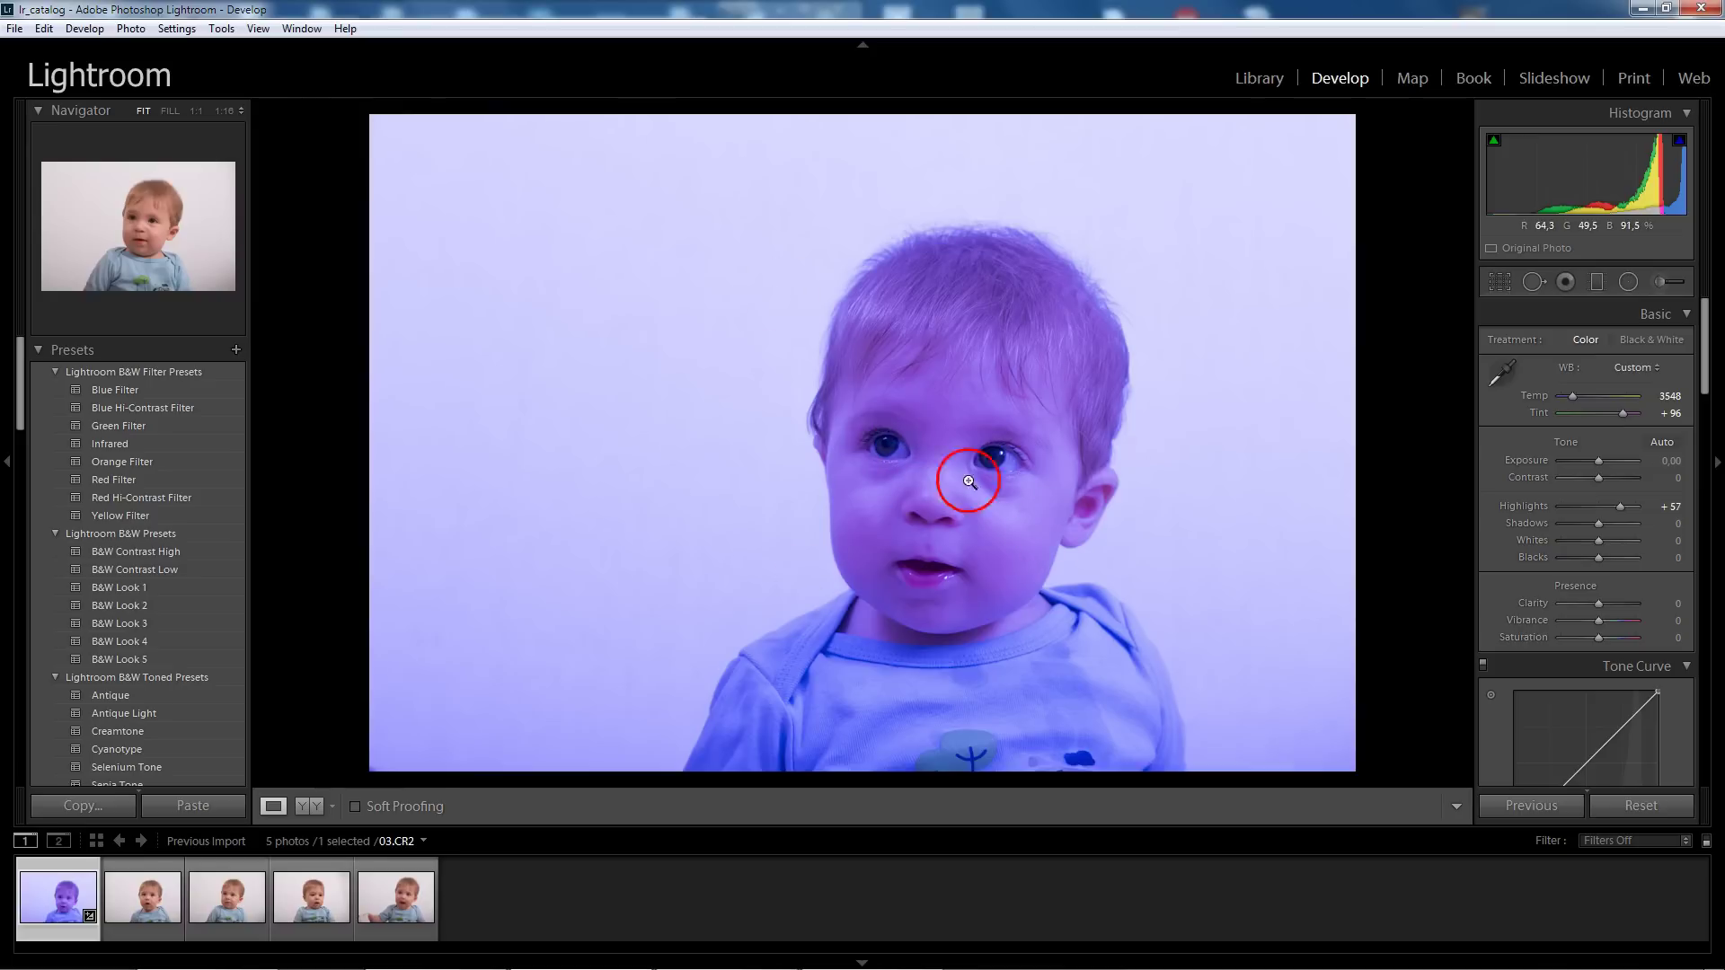
- Start an Iris Enhance Adjustment Brush with Clarity raised to 72
left_click(1661, 282)
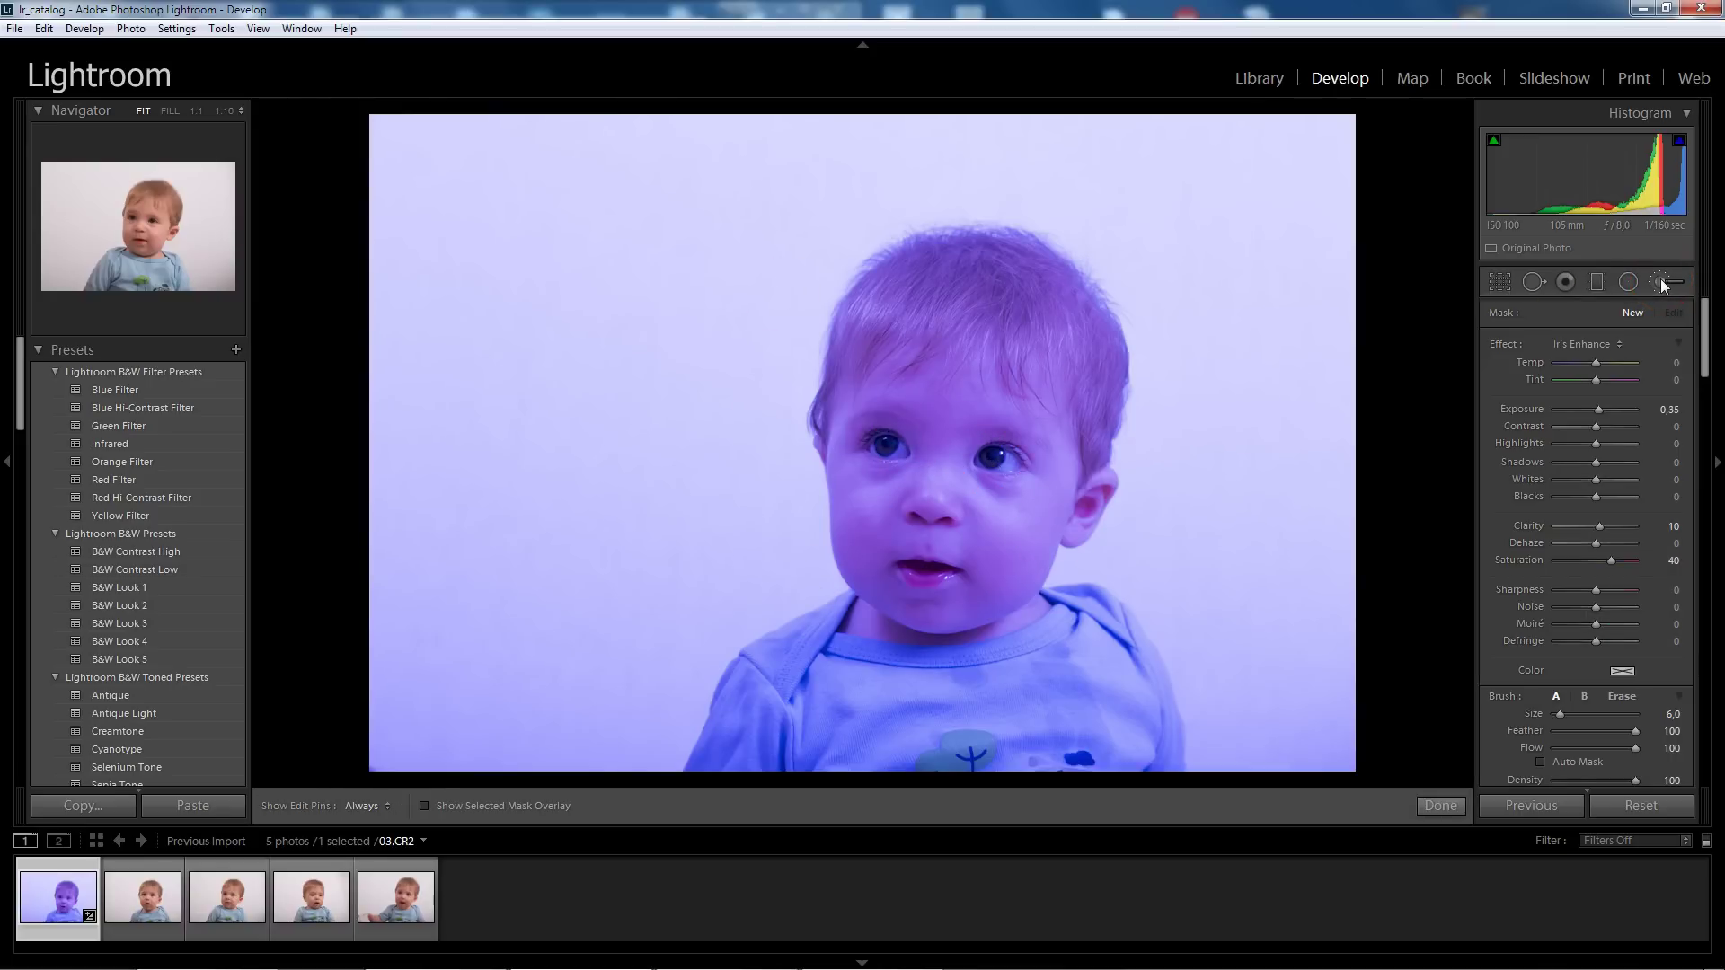
left_click_drag(1599, 527, 1623, 527)
key("h")
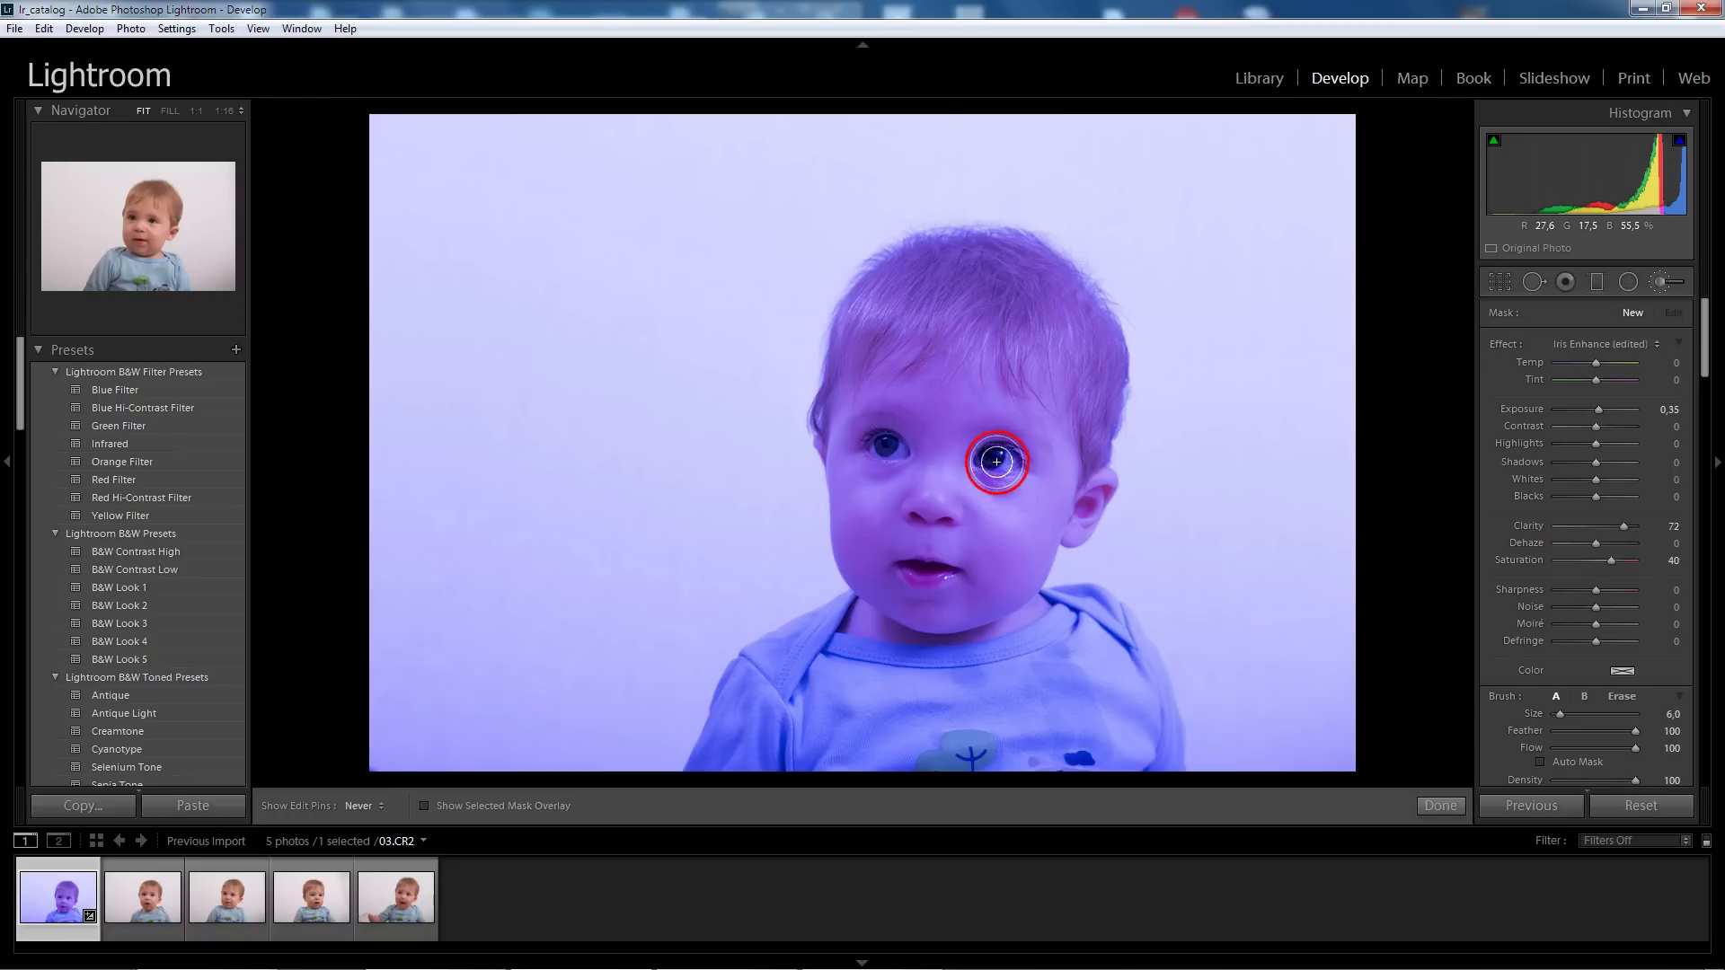
- Paint the brush at Exposure 1.52 over both of the baby's eyes
left_click(993, 462)
left_click_drag(1599, 409, 1612, 409)
key("h")
left_click_drag(908, 453, 882, 449)
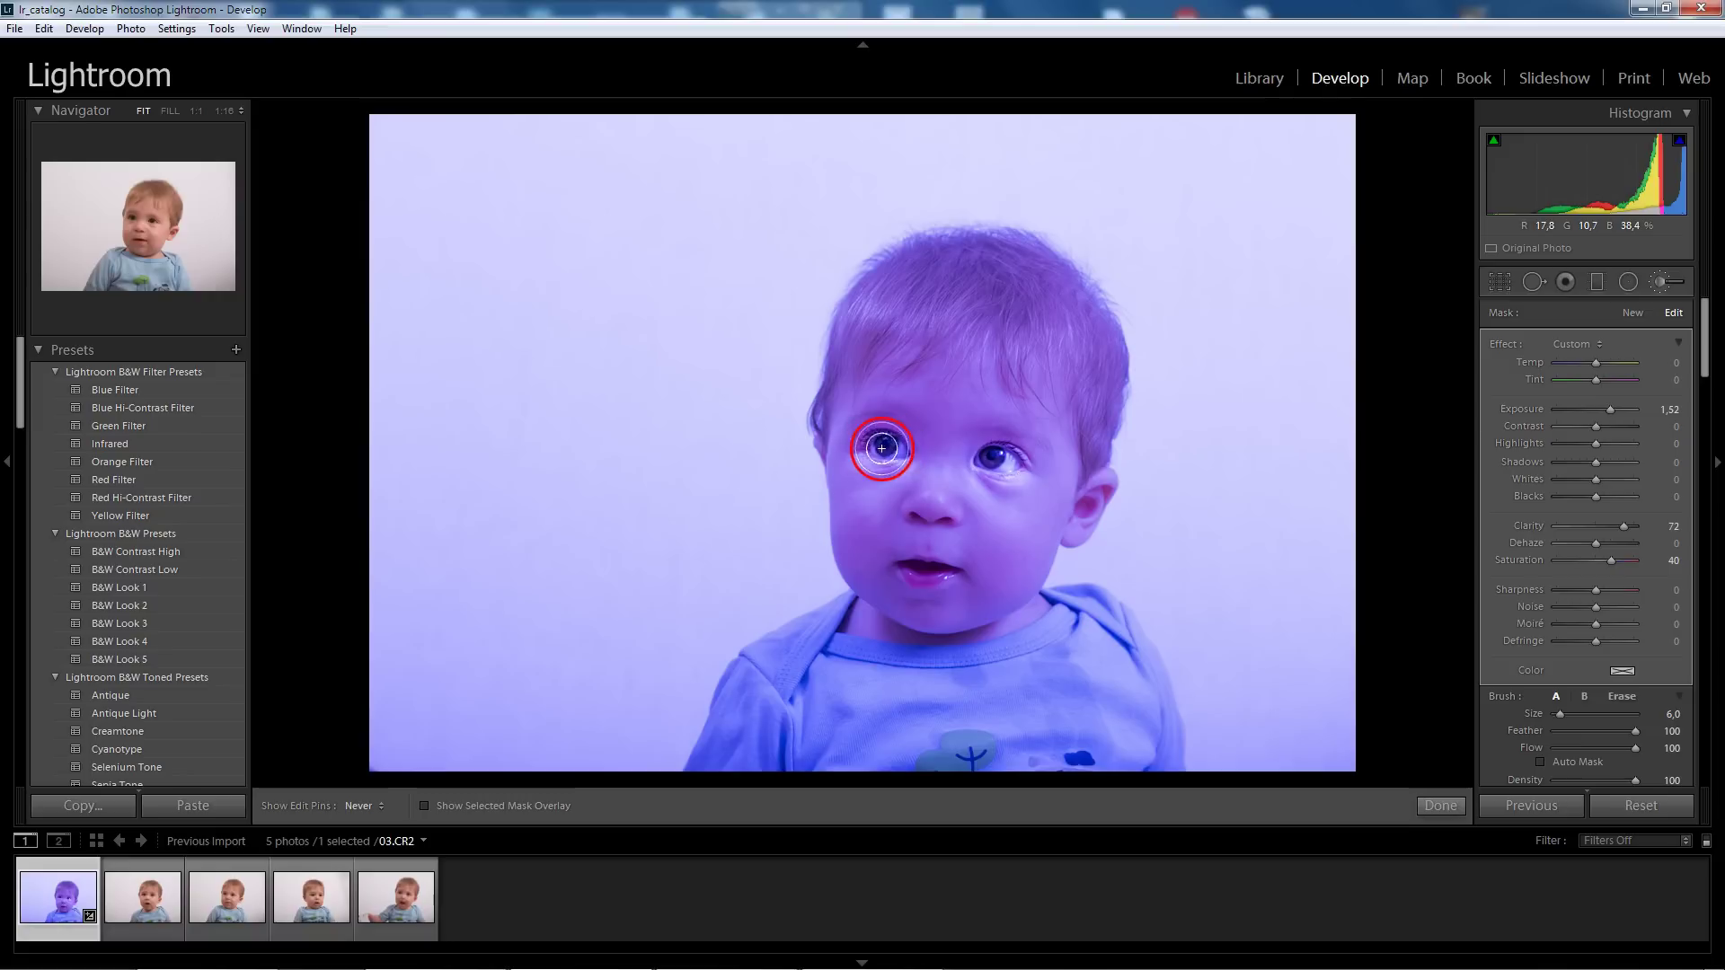
key("h")
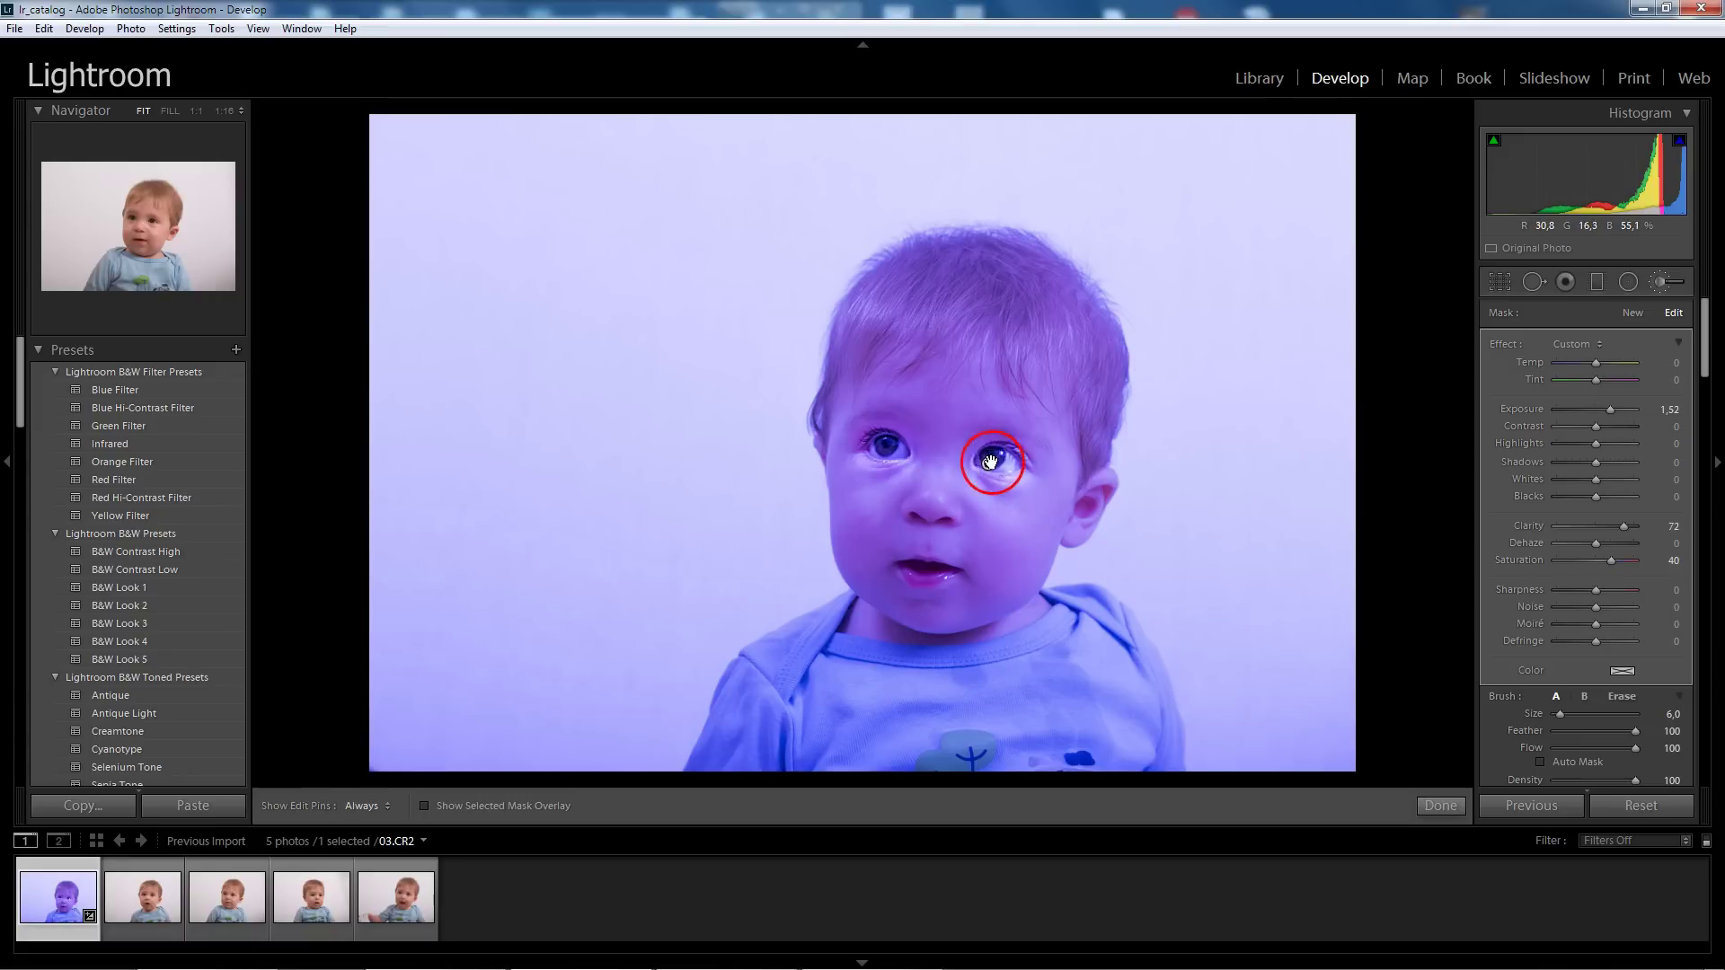
left_click_drag(990, 462, 1001, 452)
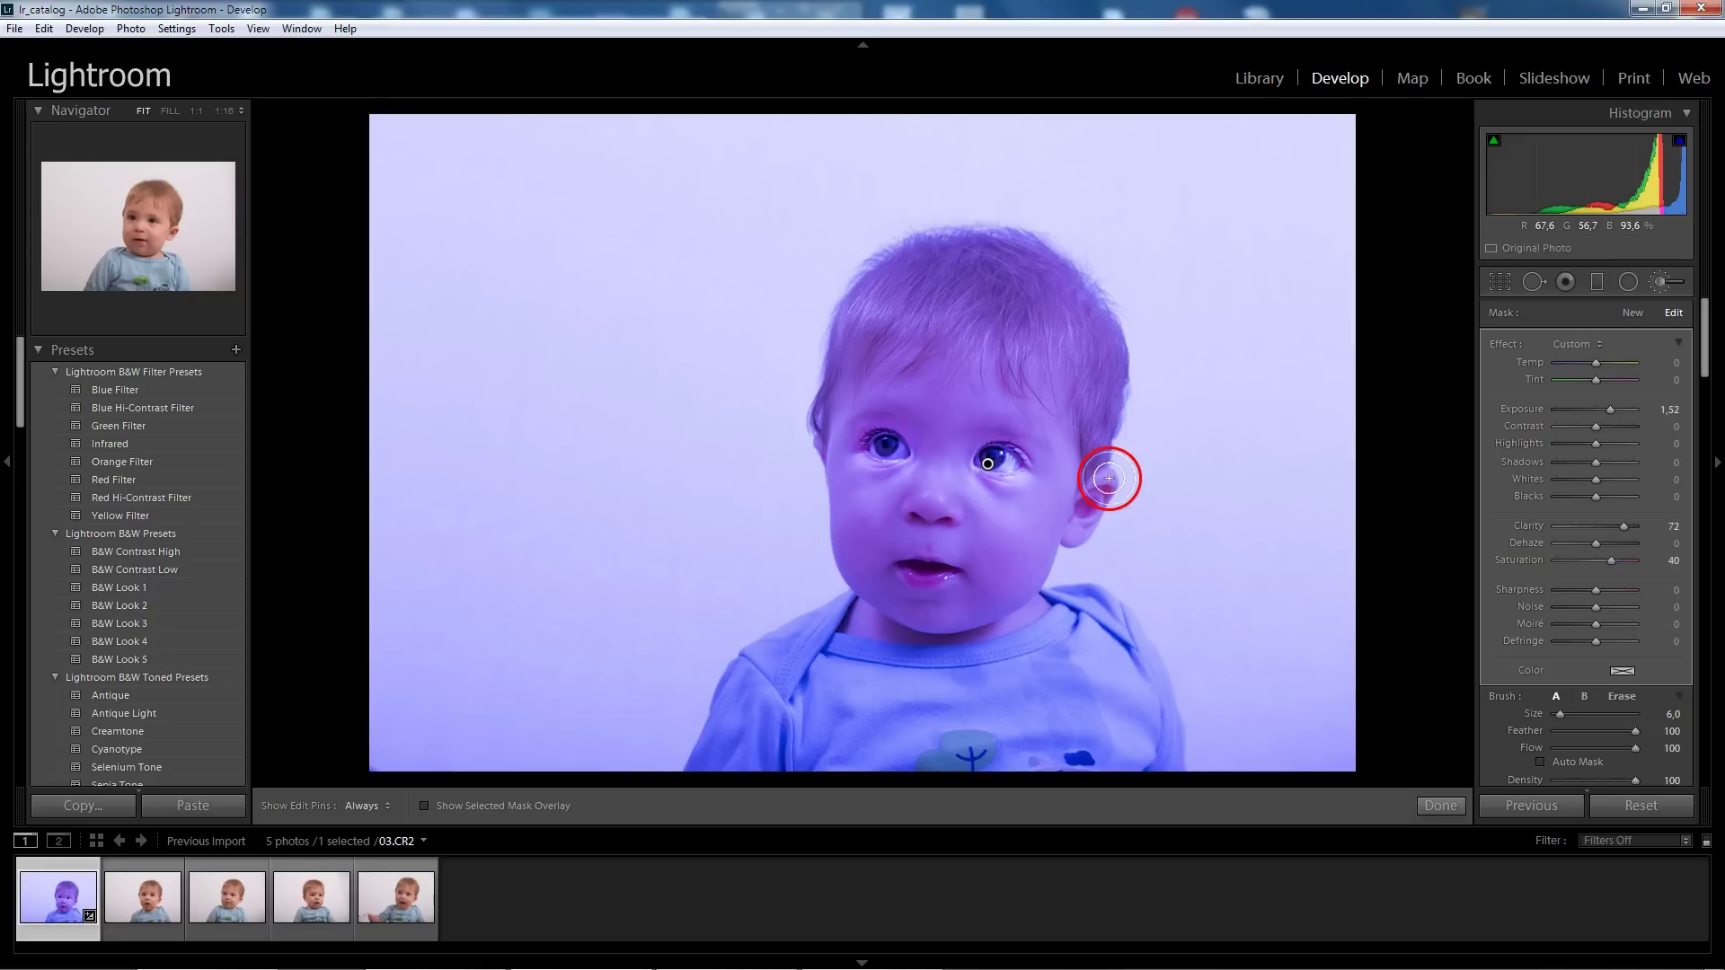
- Try the previous photo's settings and brush dabs on 04.CR2, then reset it
left_click(309, 909)
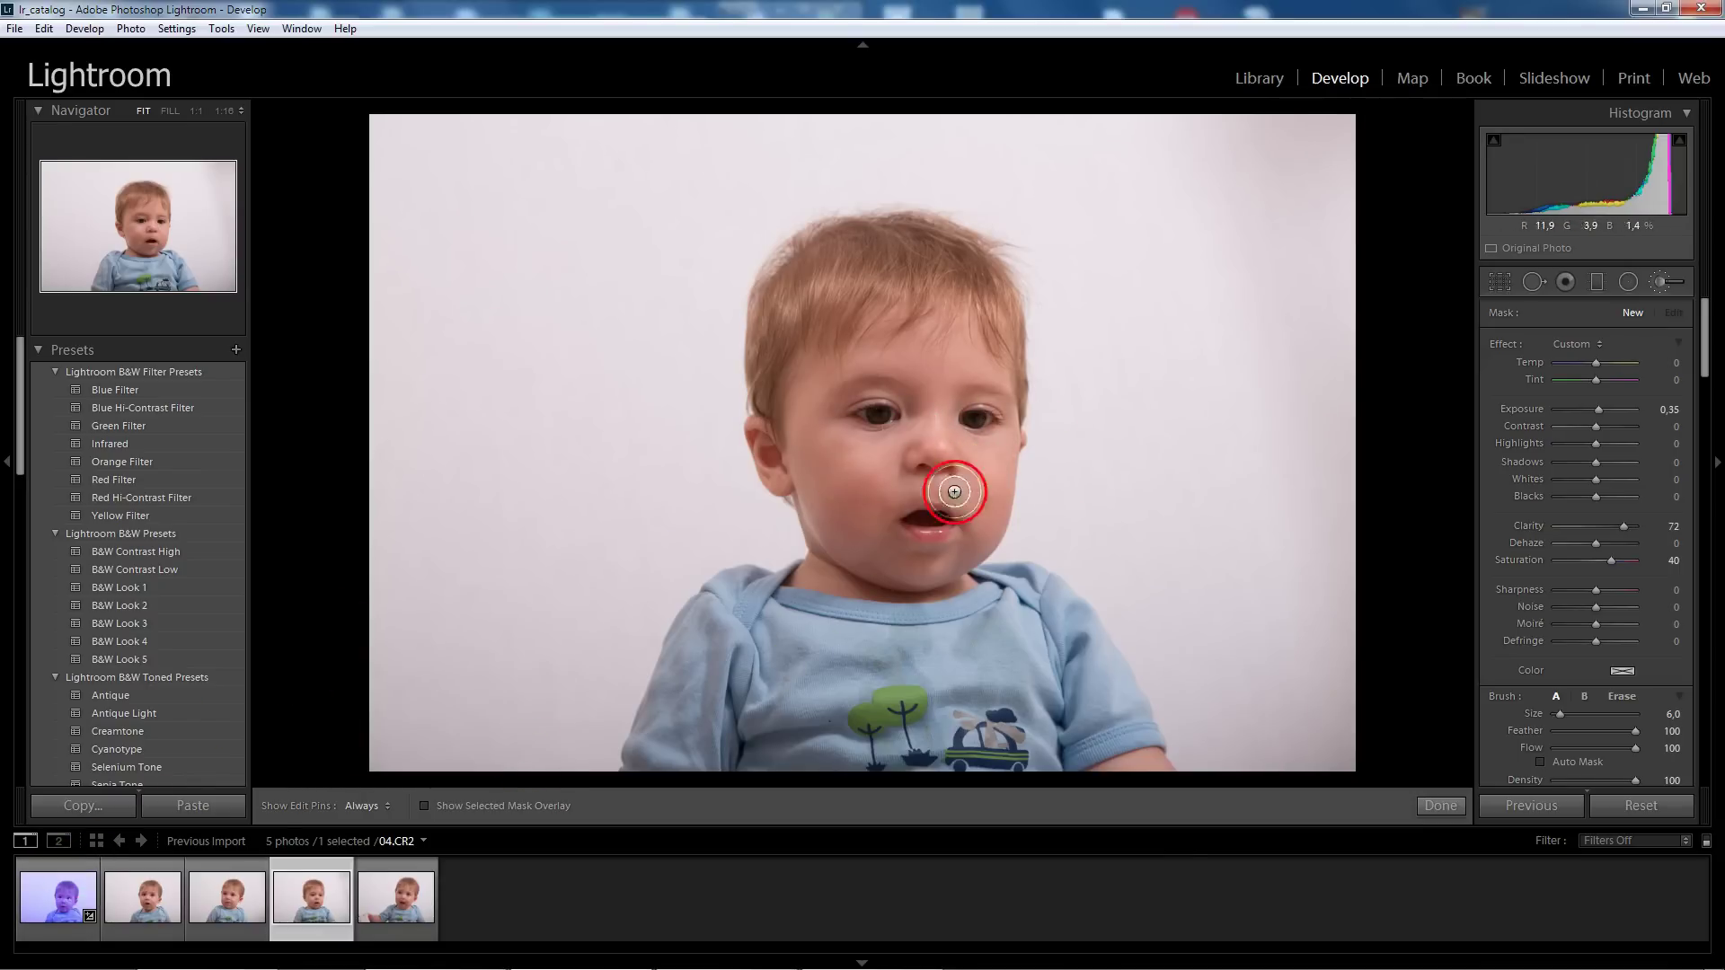
left_click(1520, 801)
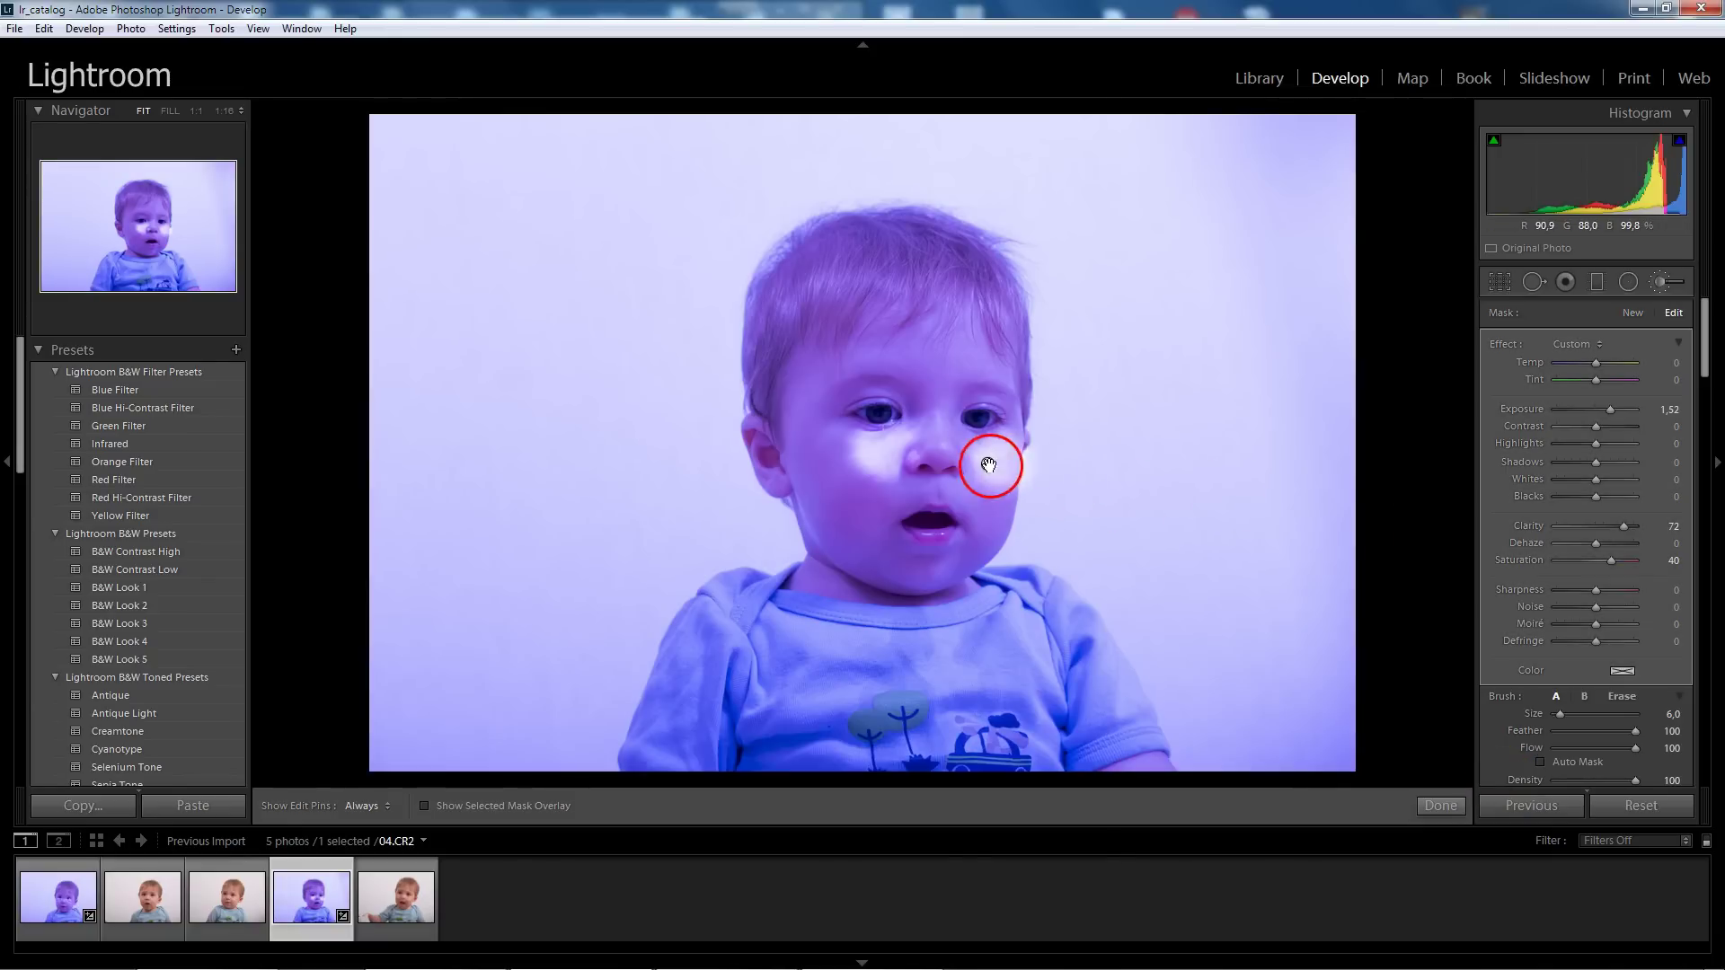
left_click(988, 464)
left_click(984, 400)
left_click(1609, 791)
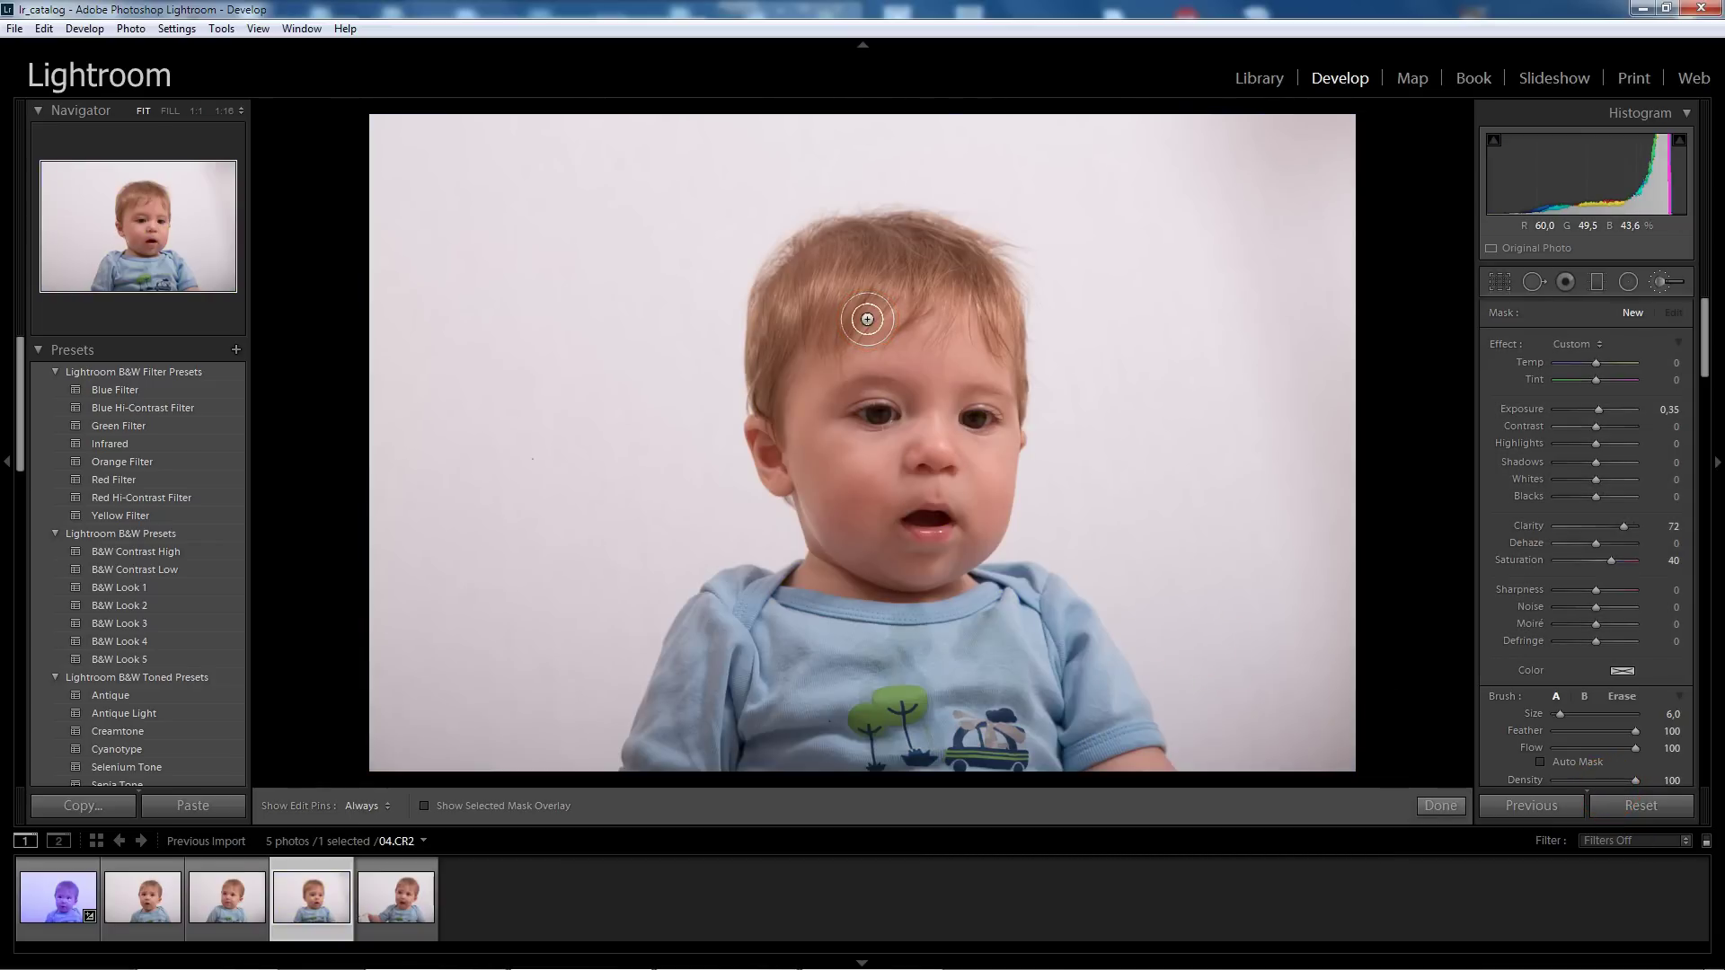
- Return to 01.CR2 and reselect its eye brush adjustment
left_click(70, 891)
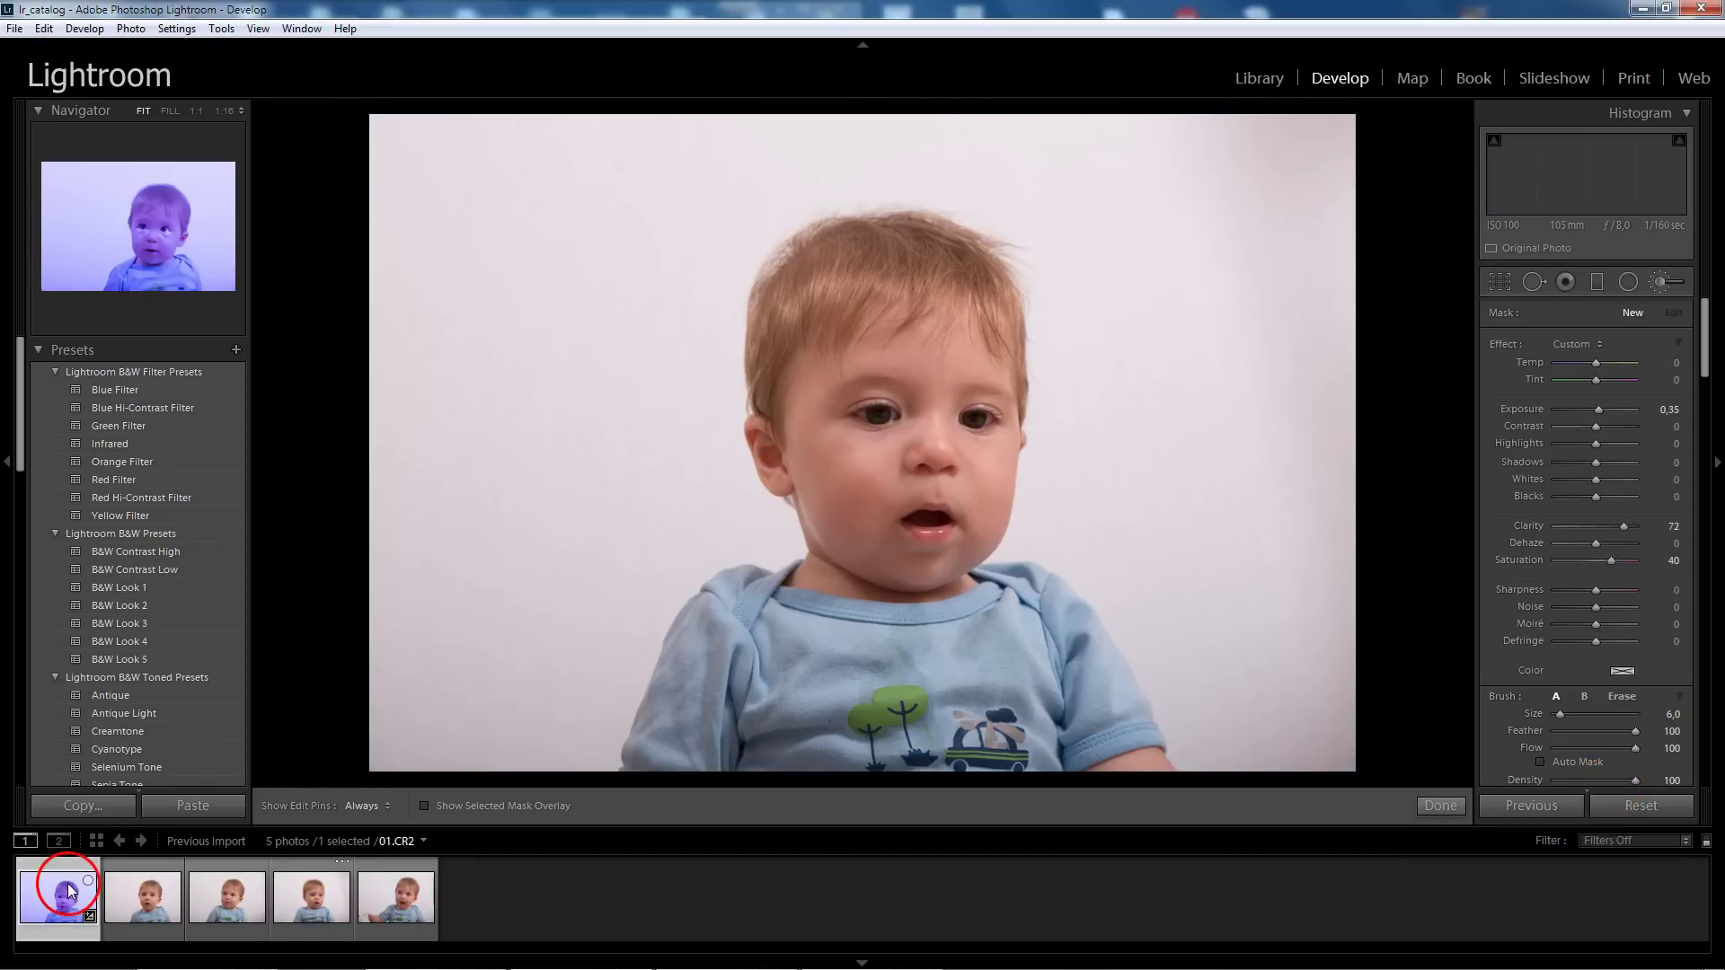
left_click_drag(878, 416, 867, 513)
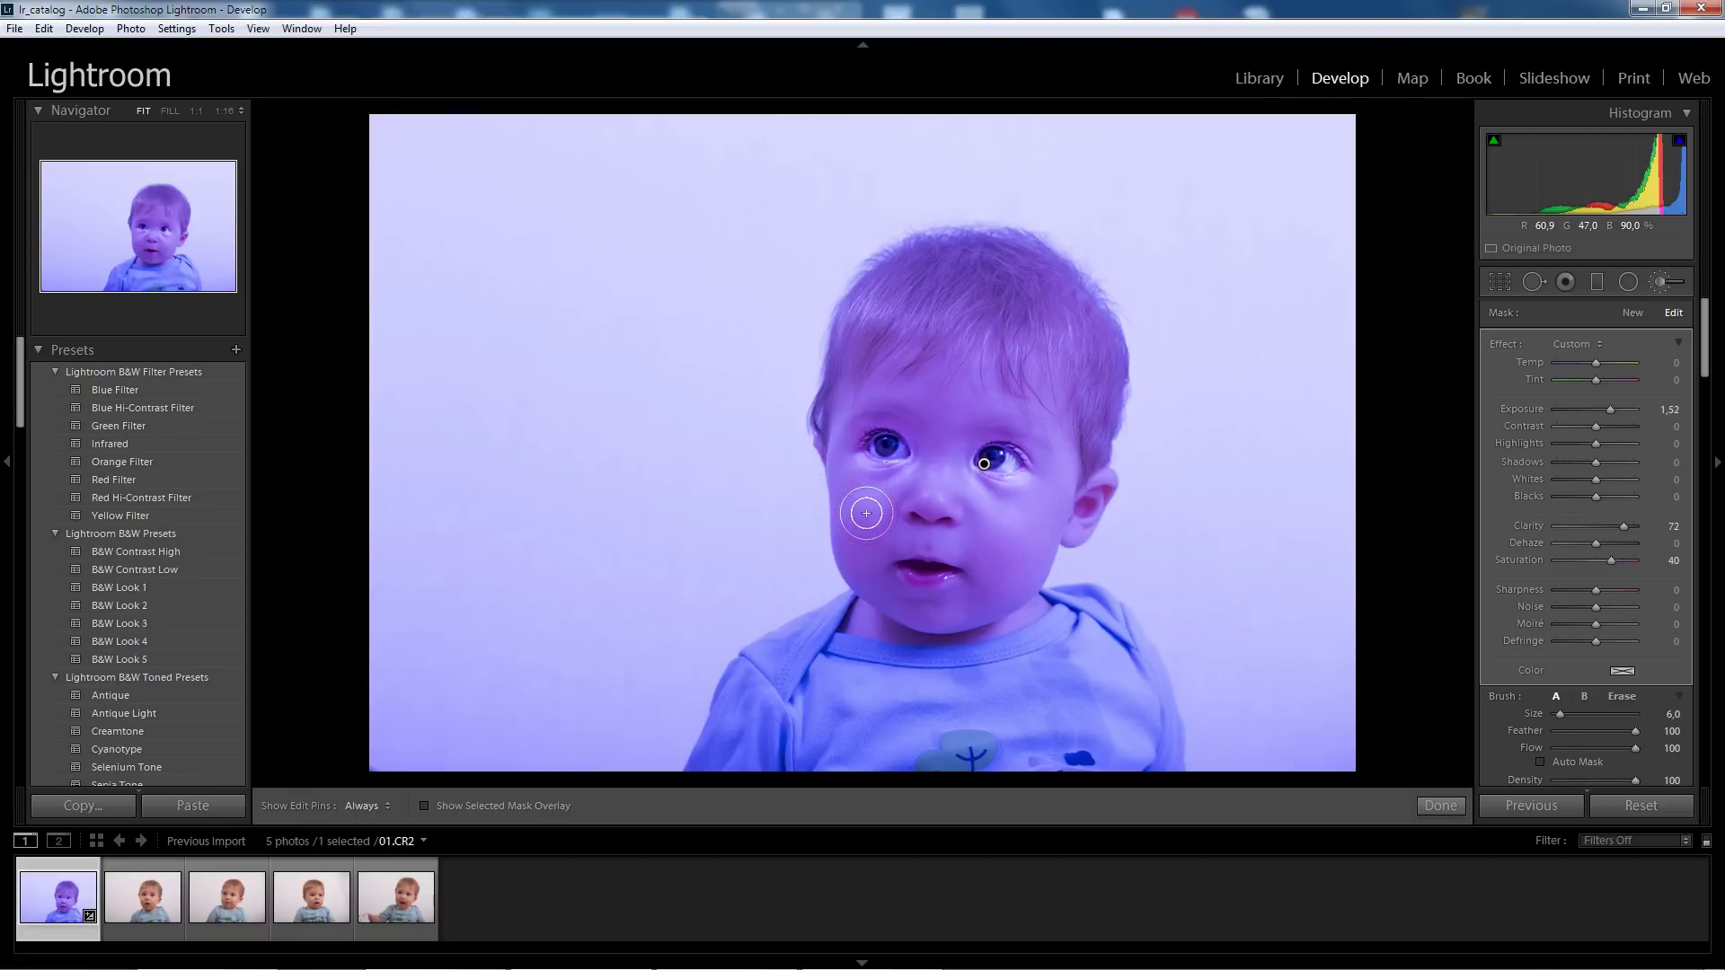
left_click(962, 290)
- Open the Copy Settings dialog for 01.CR2 from its Settings context menu
right_click(961, 290)
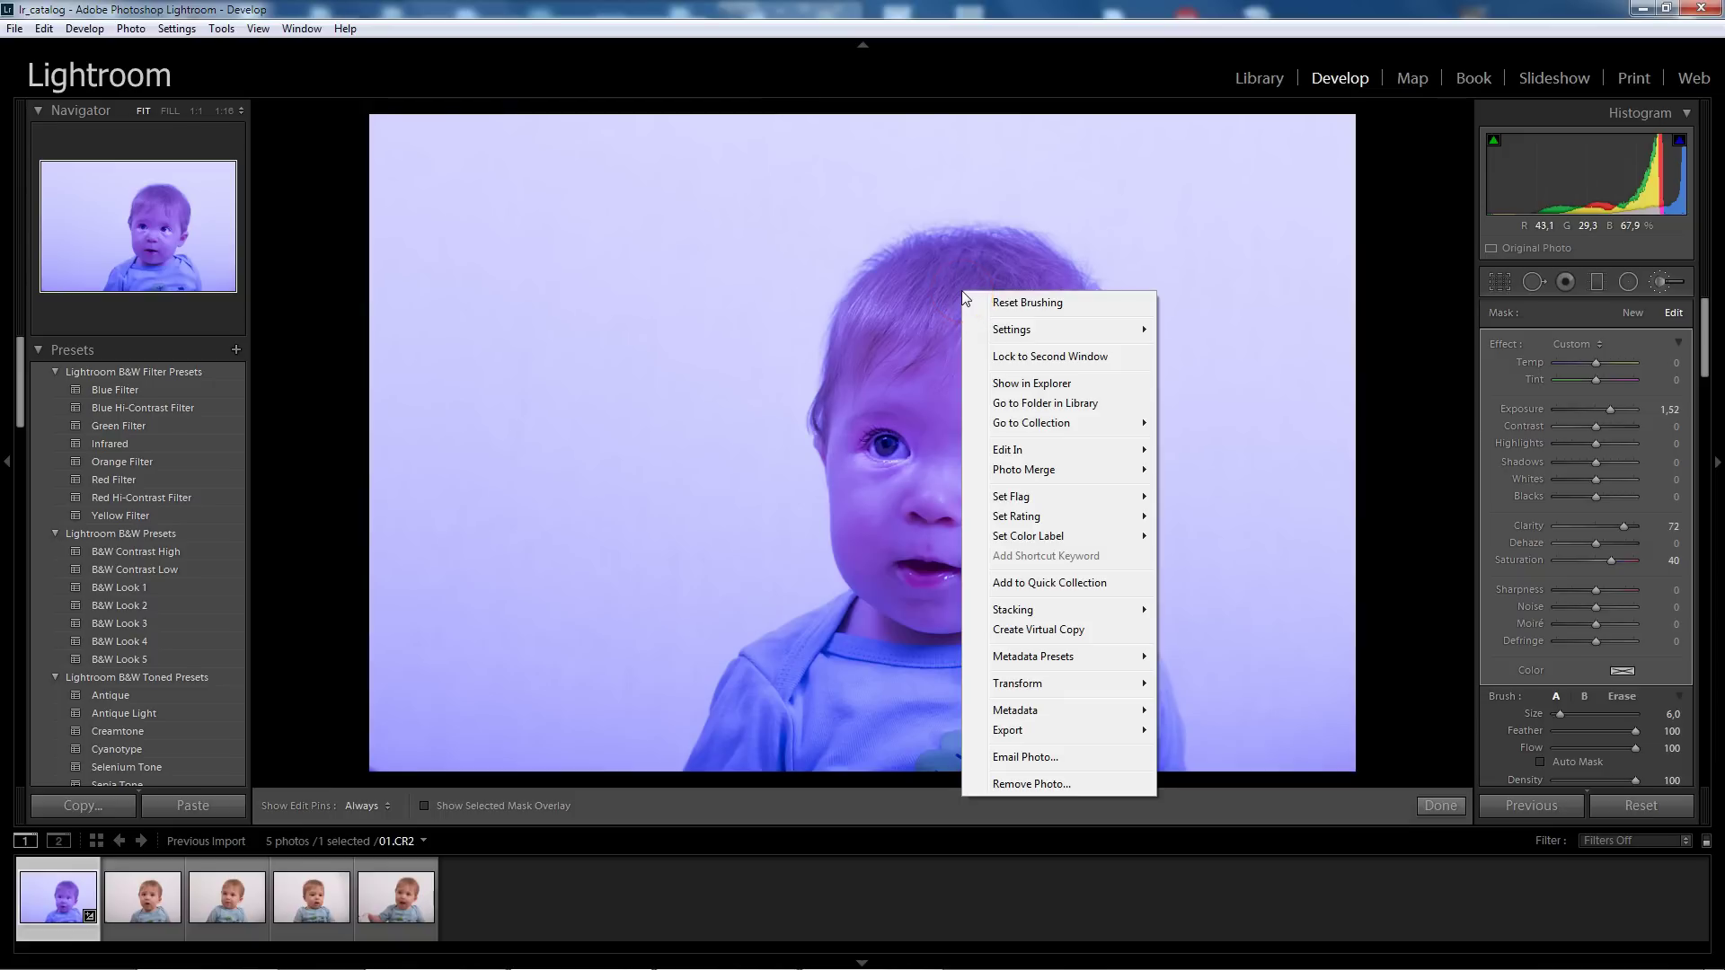
left_click(1008, 327)
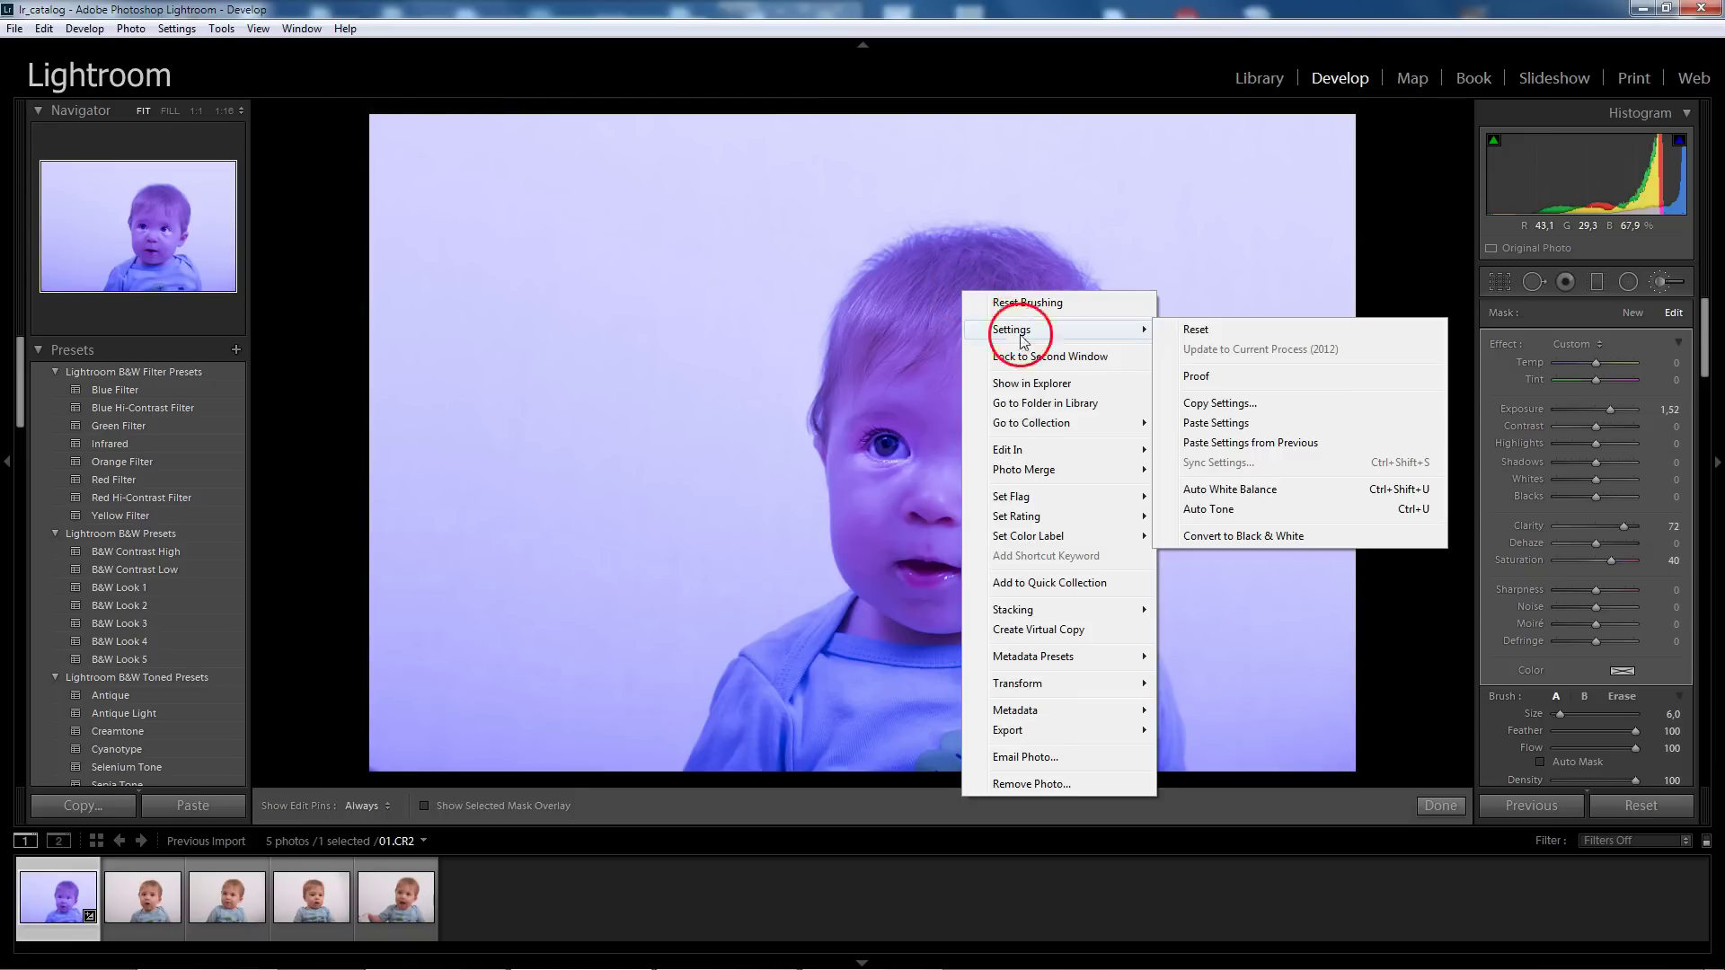
left_click(1225, 406)
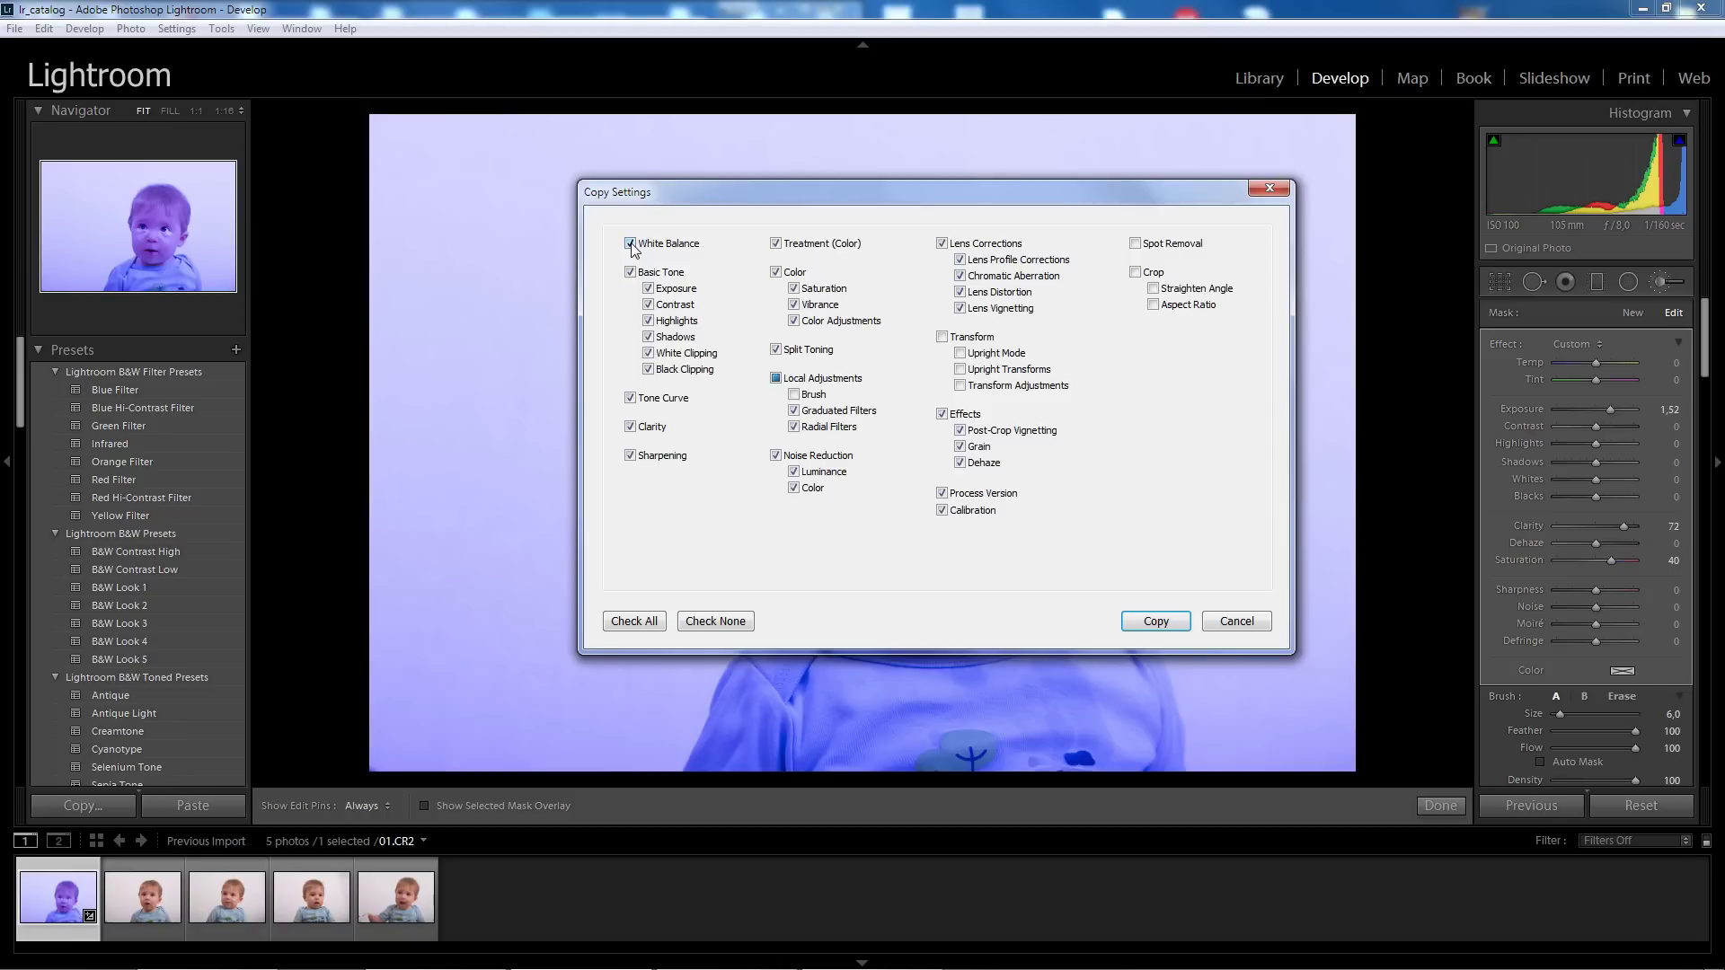
- Exclude Spot Removal, Crop and the Brush local adjustment from the copy
left_click(631, 243)
left_click(841, 394)
left_click(792, 394)
left_click(813, 420)
left_click(812, 427)
- Copy the develop settings with brush adjustments left excluded
left_click(1137, 245)
left_click(809, 388)
left_click(795, 394)
left_click(795, 394)
left_click(1155, 621)
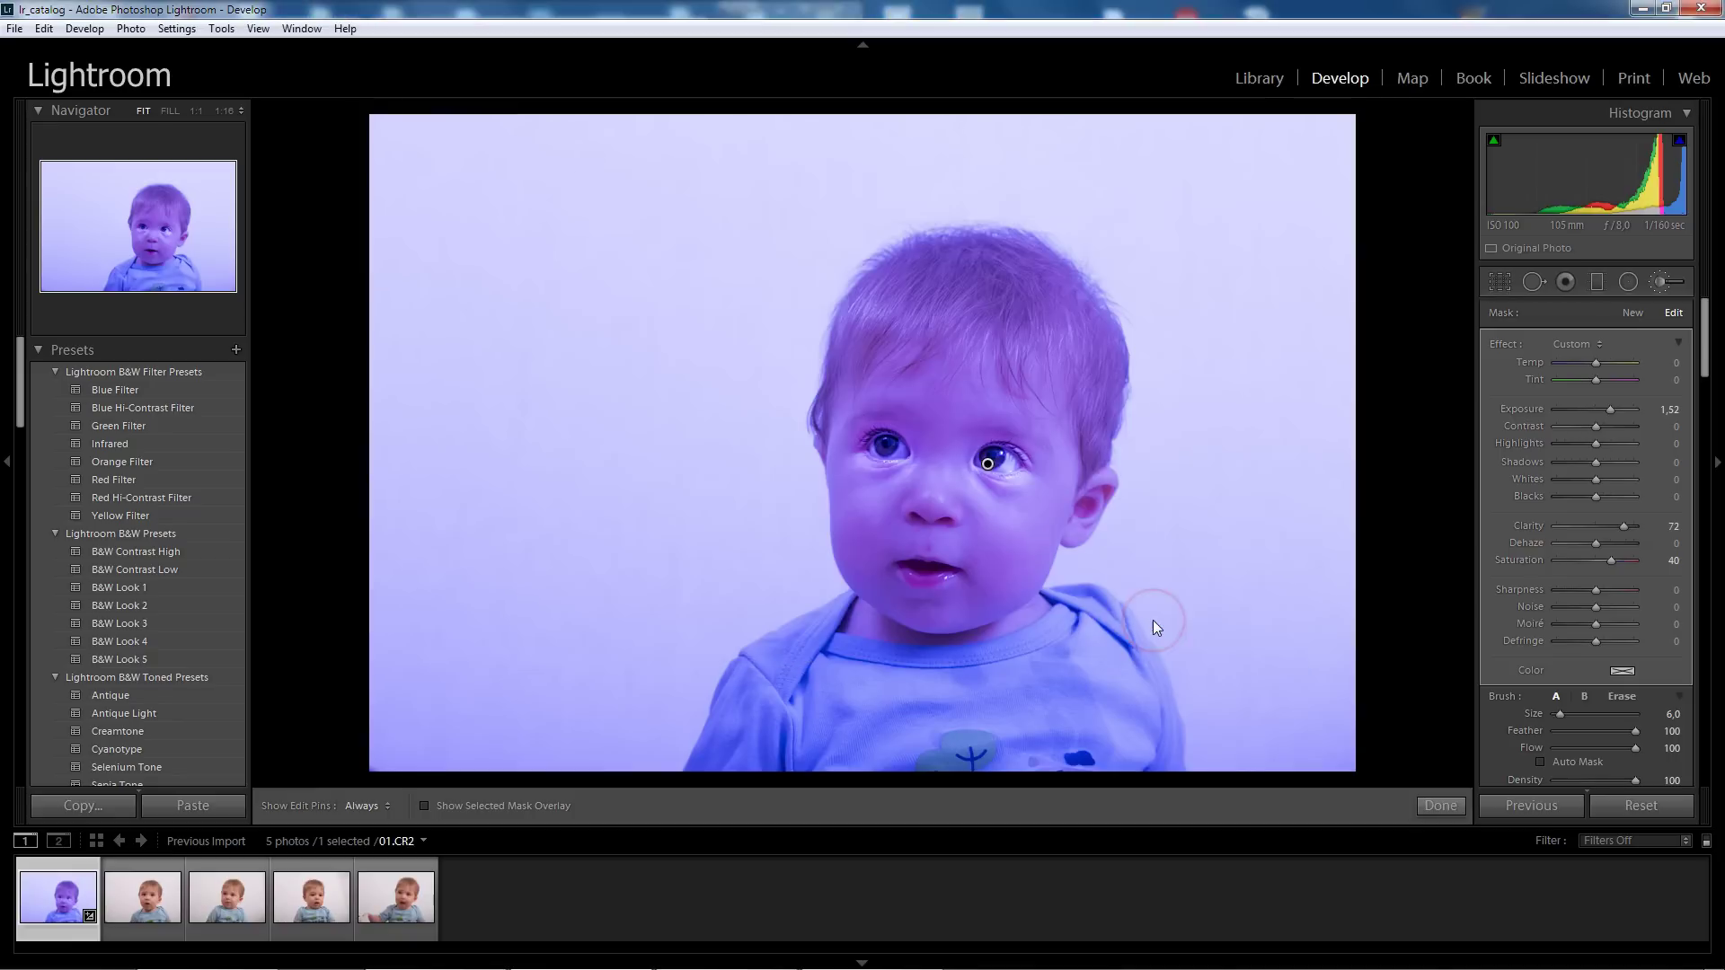
- Select the fourth portrait, 04.CR2, and bring up its Settings menu
left_click(1090, 588)
mouse_move(1065, 580)
left_mouse_down()
mouse_move(1067, 551)
mouse_move(482, 200)
mouse_move(1075, 236)
mouse_move(1285, 202)
mouse_move(989, 598)
mouse_move(958, 329)
mouse_move(963, 443)
mouse_move(994, 462)
mouse_move(908, 463)
left_mouse_up()
left_click(287, 891)
mouse_move(1032, 154)
left_mouse_down()
mouse_move(1012, 374)
mouse_move(633, 554)
left_mouse_up()
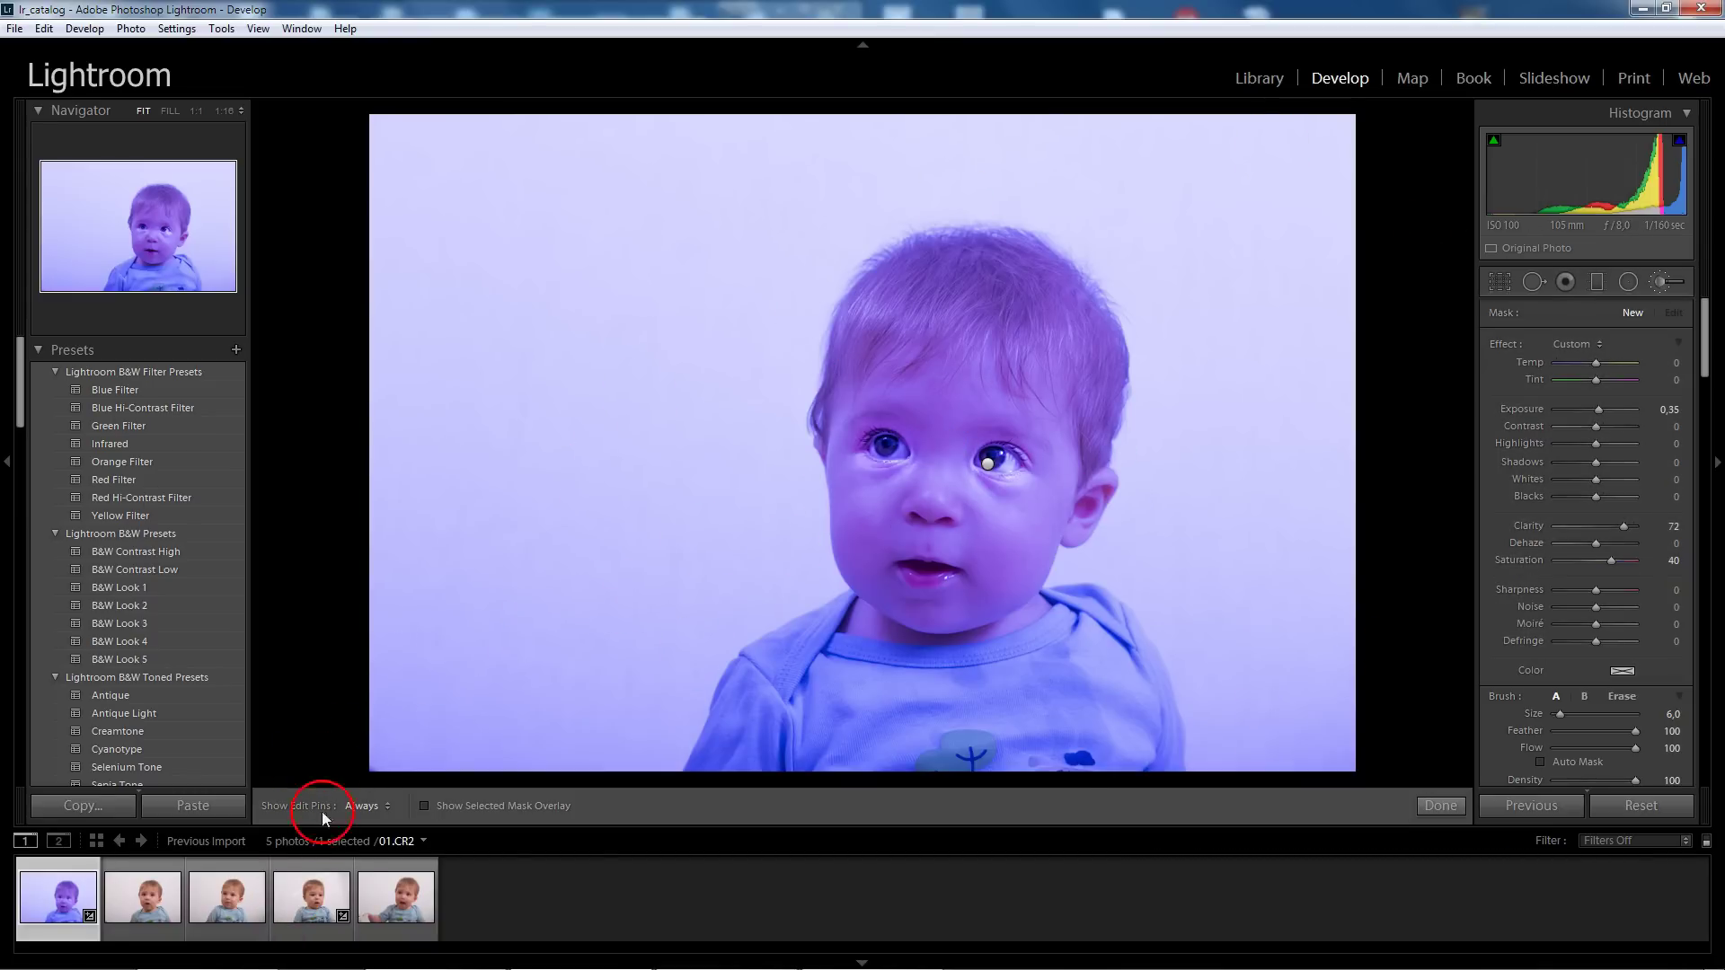
left_click(309, 897)
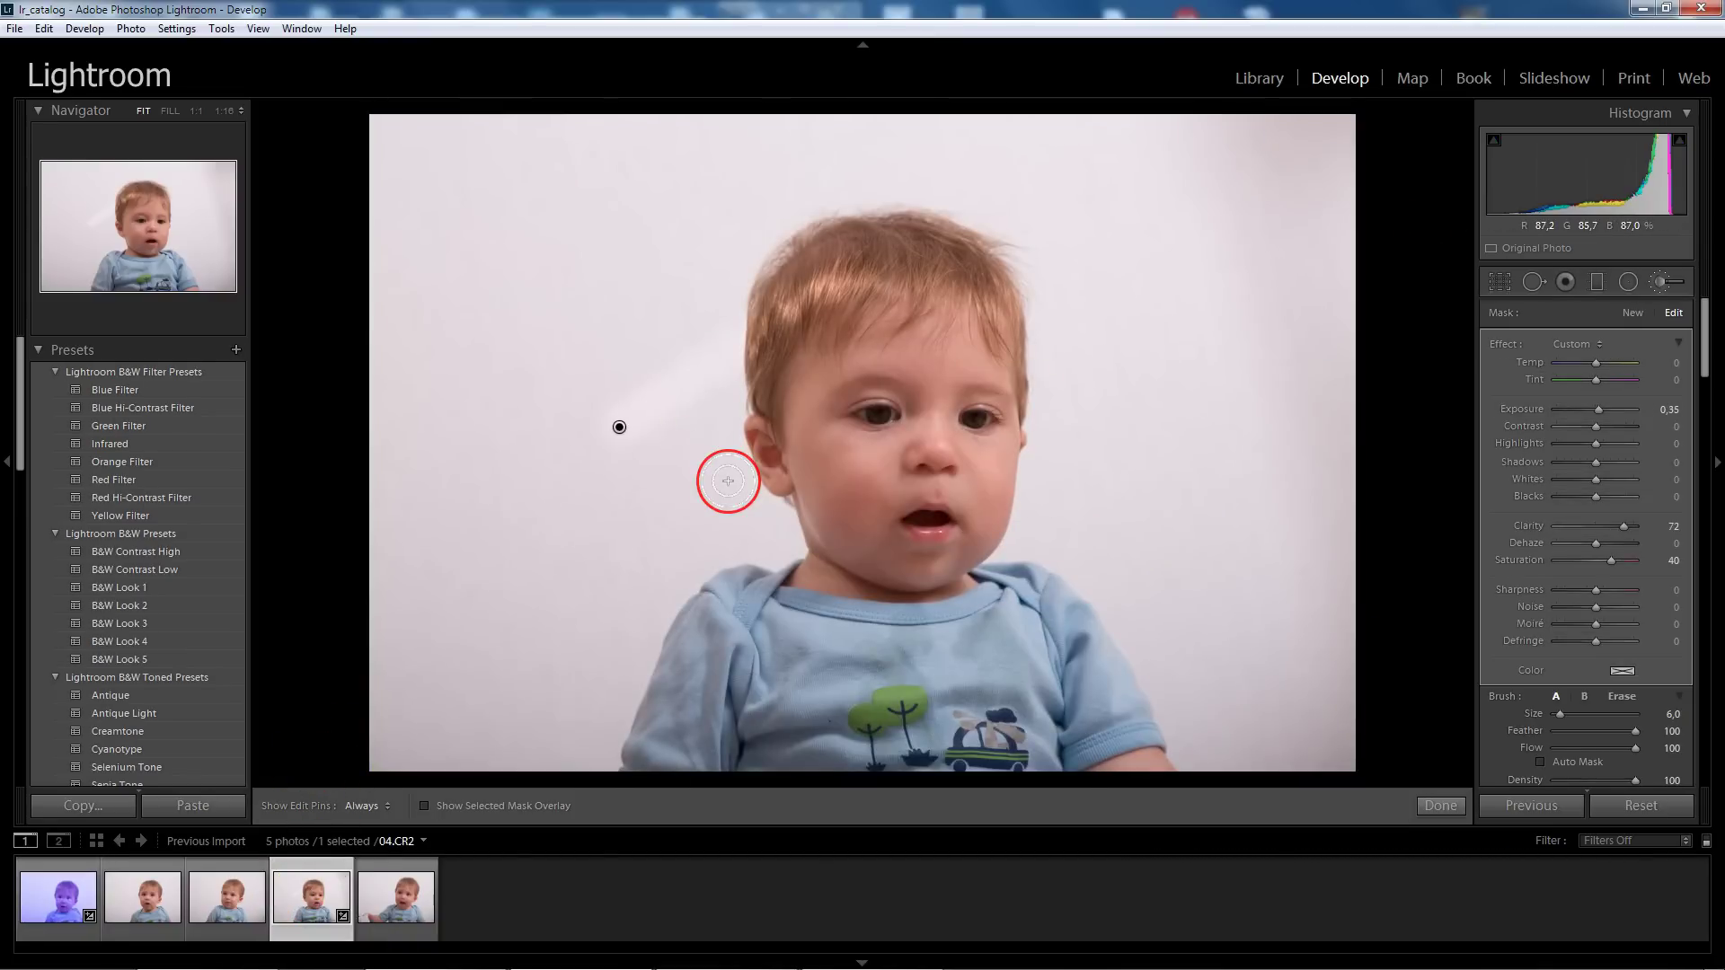
left_click(620, 427)
- Paste 01.CR2's copied settings onto 04.CR2 with Settings > Paste Settings
right_click(870, 264)
mouse_move(967, 304)
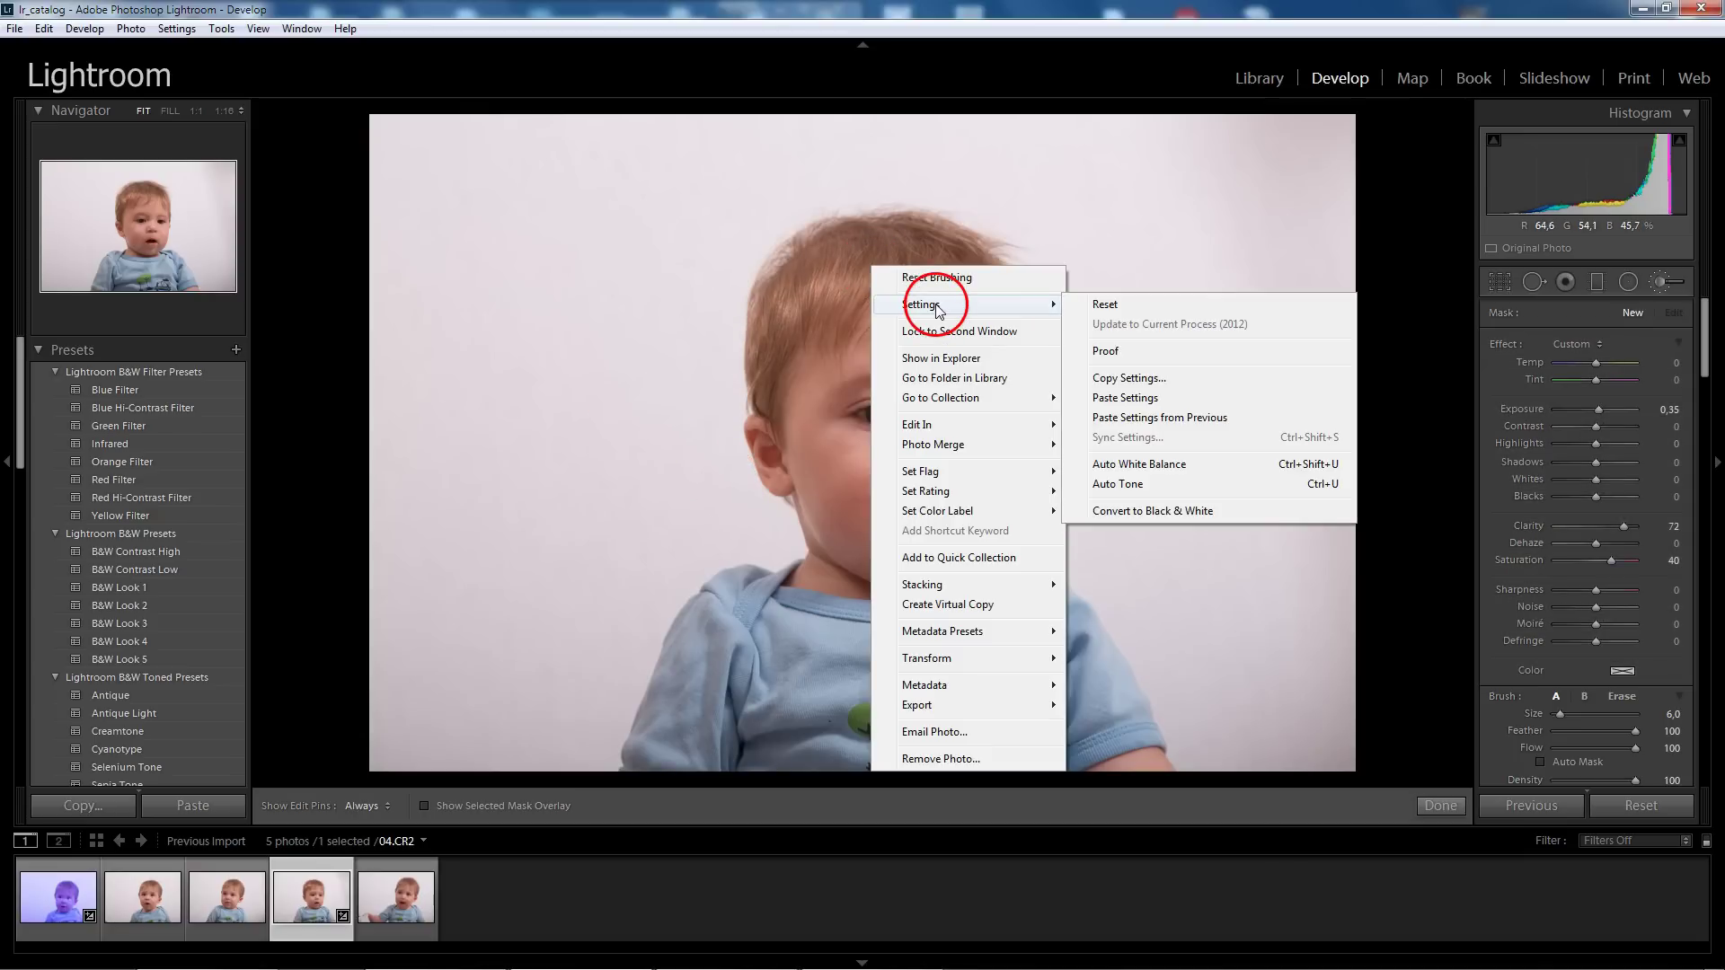
left_click(1106, 397)
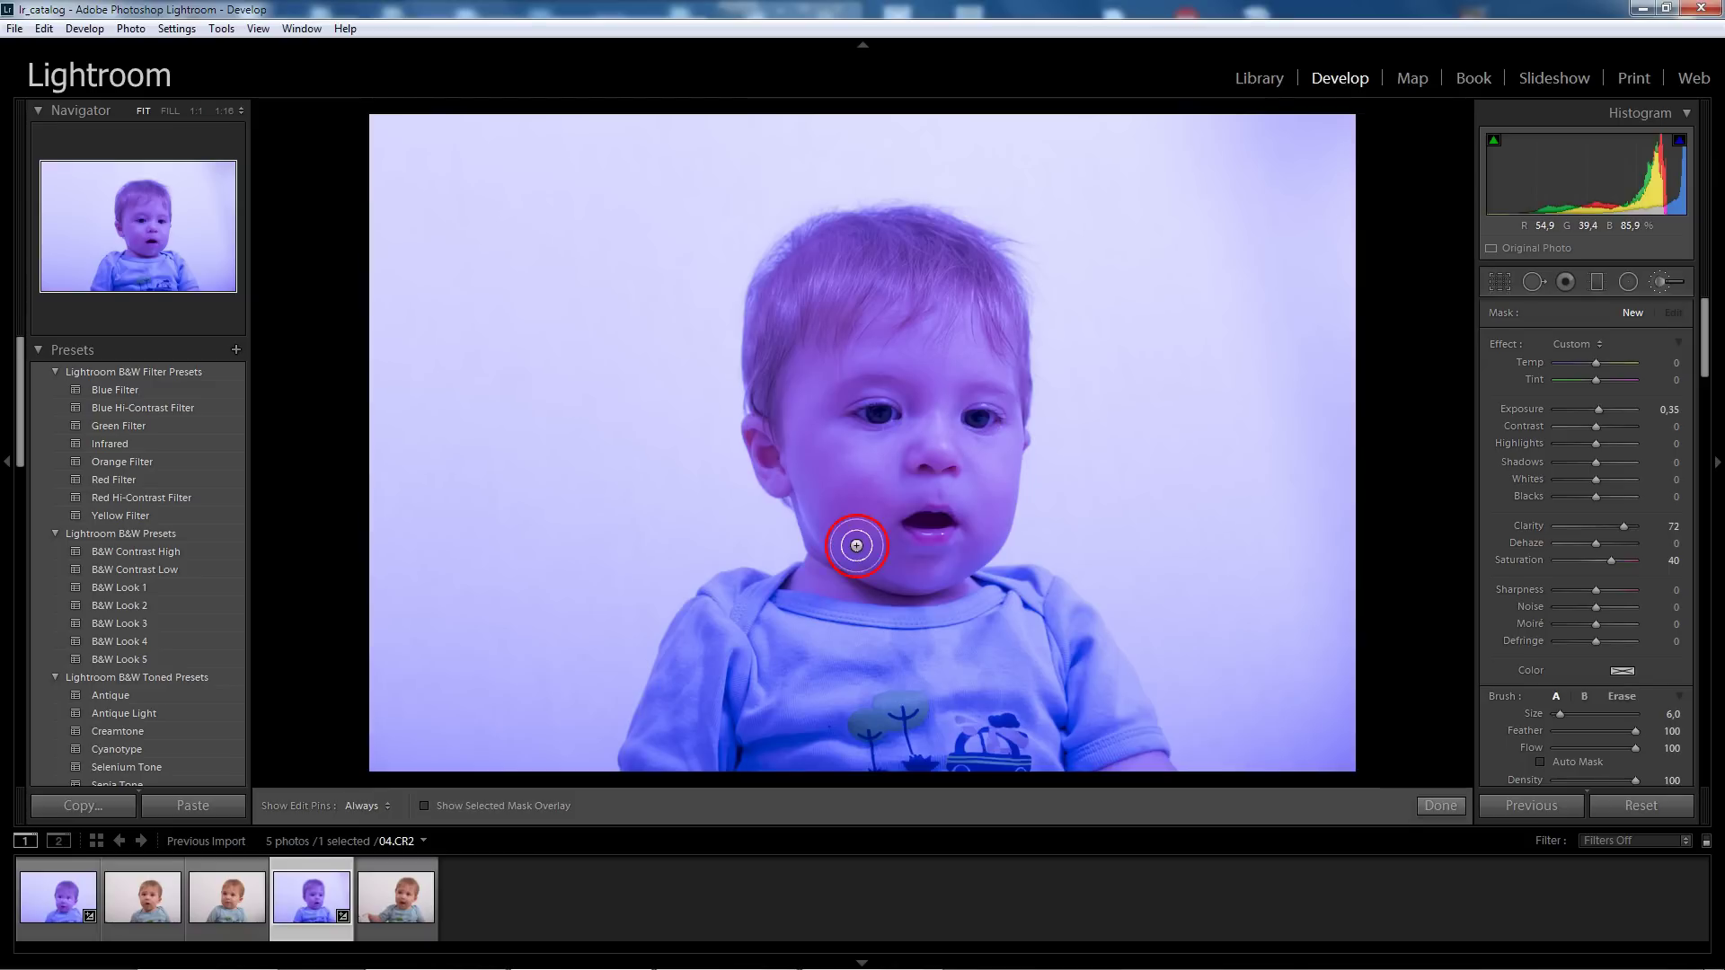
- Ctrl-select portraits 05, 03 and 02 and paste the copied settings onto all of them
left_click(407, 902)
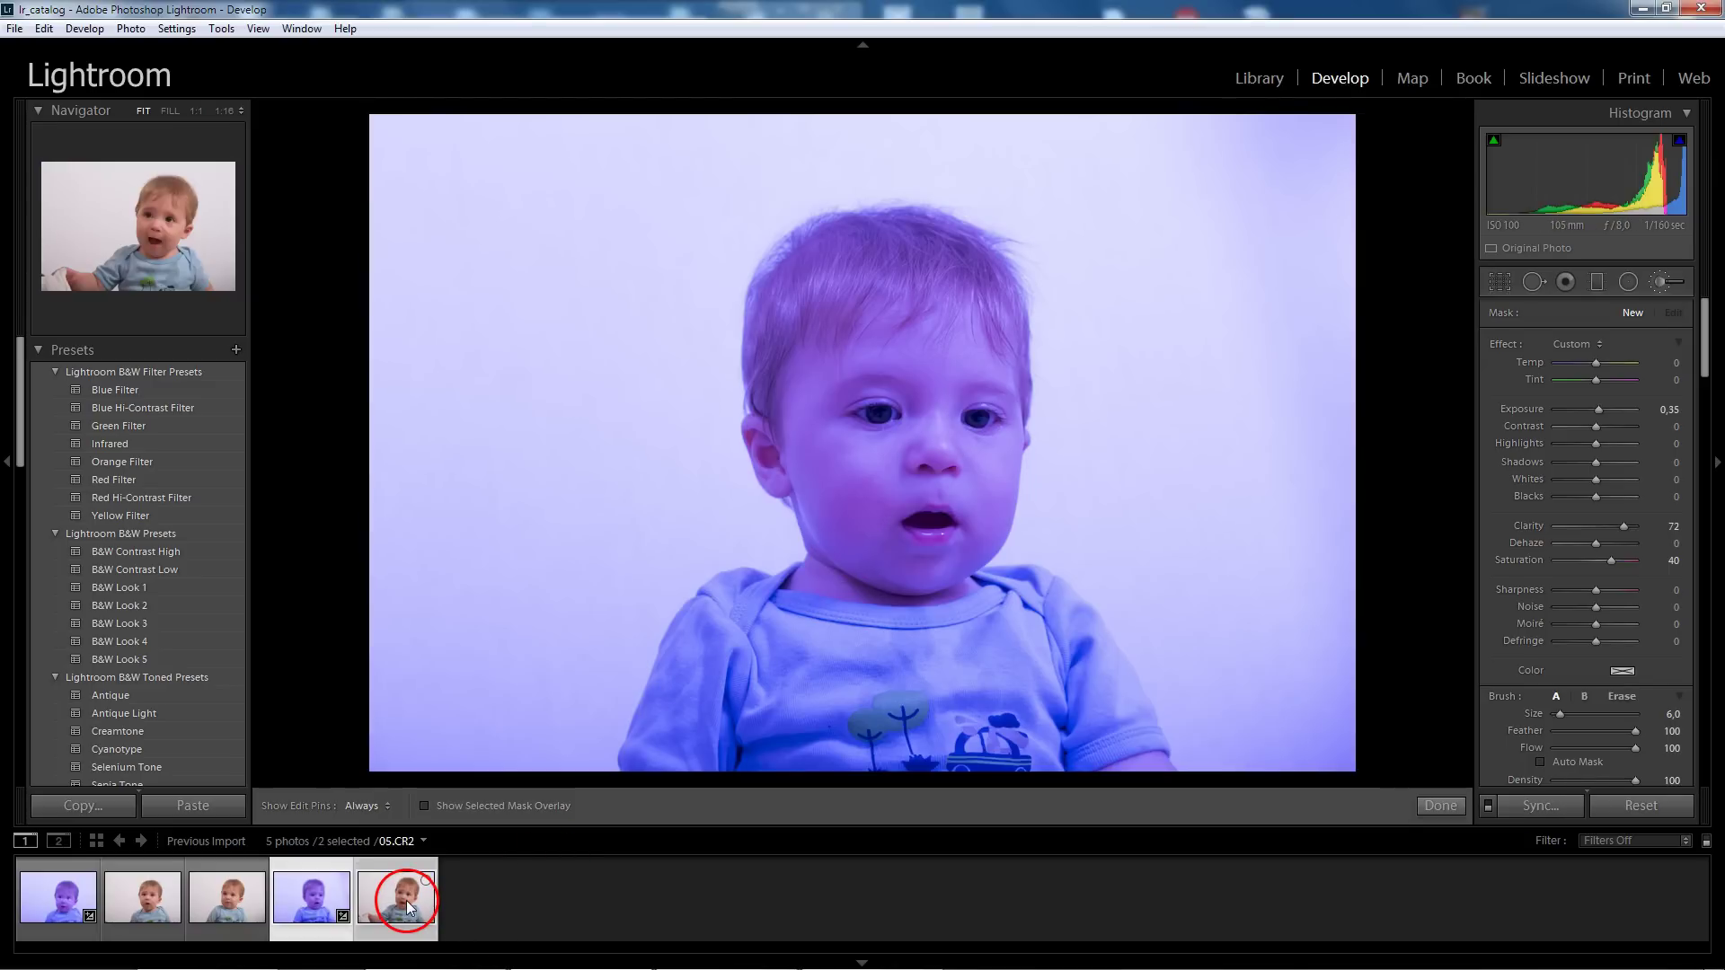
left_click(217, 899, "ctrl")
left_click(151, 901, "ctrl")
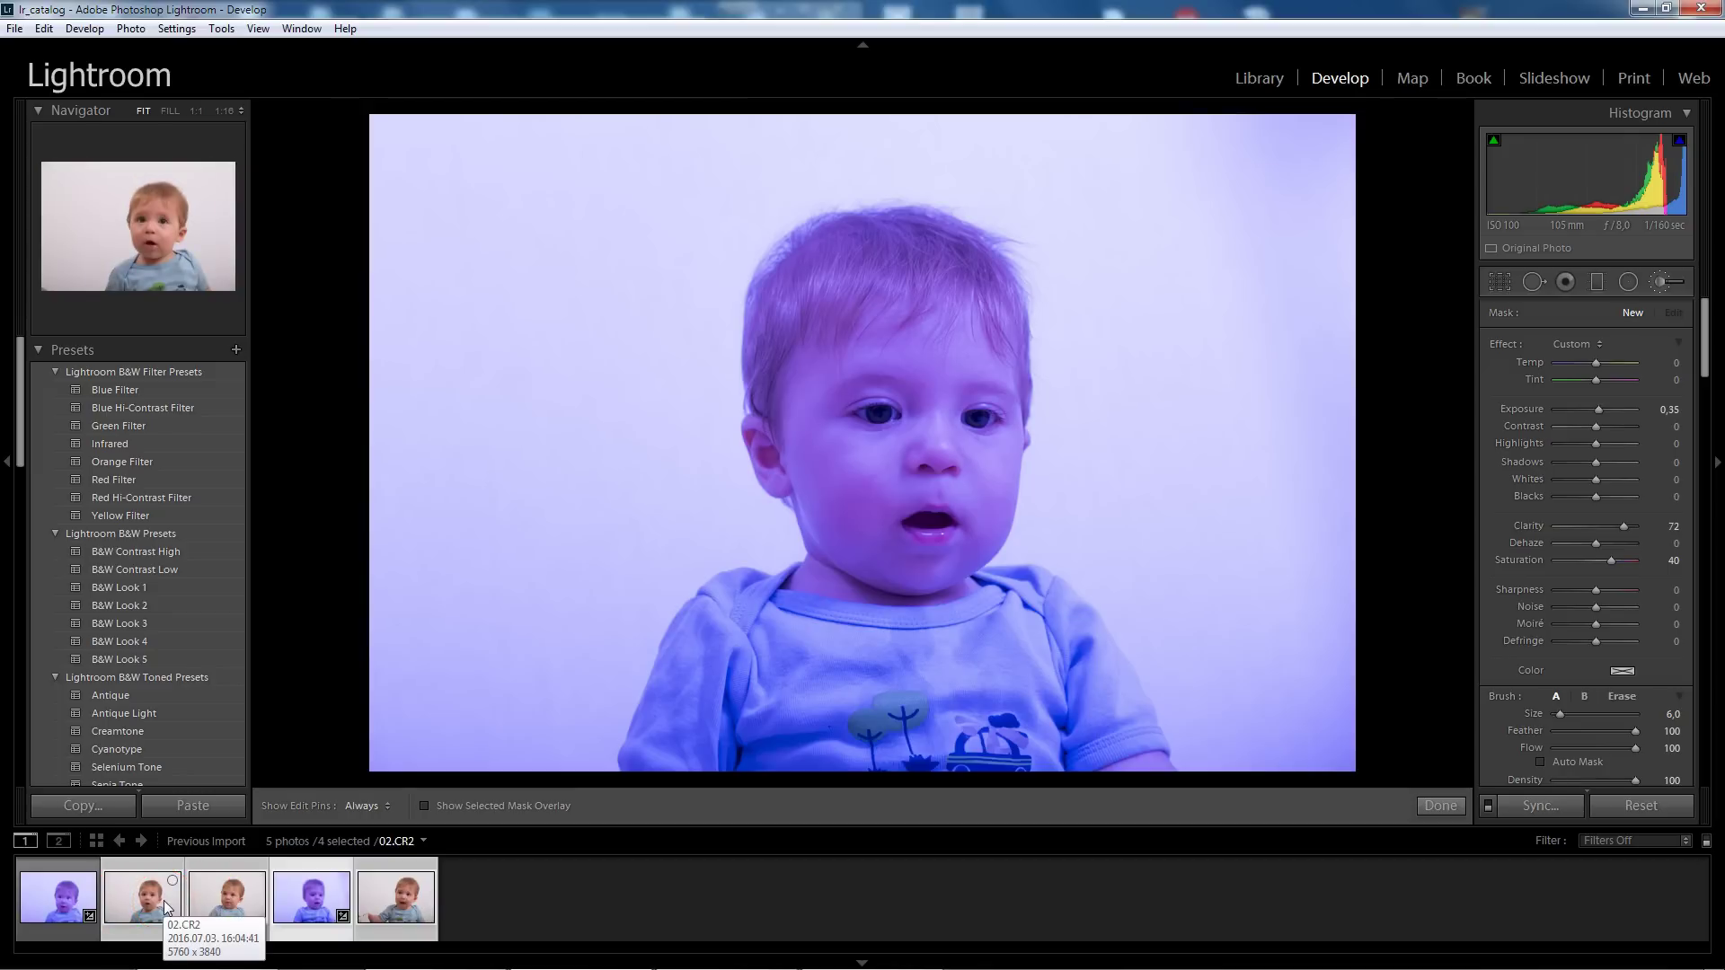
right_click(151, 902)
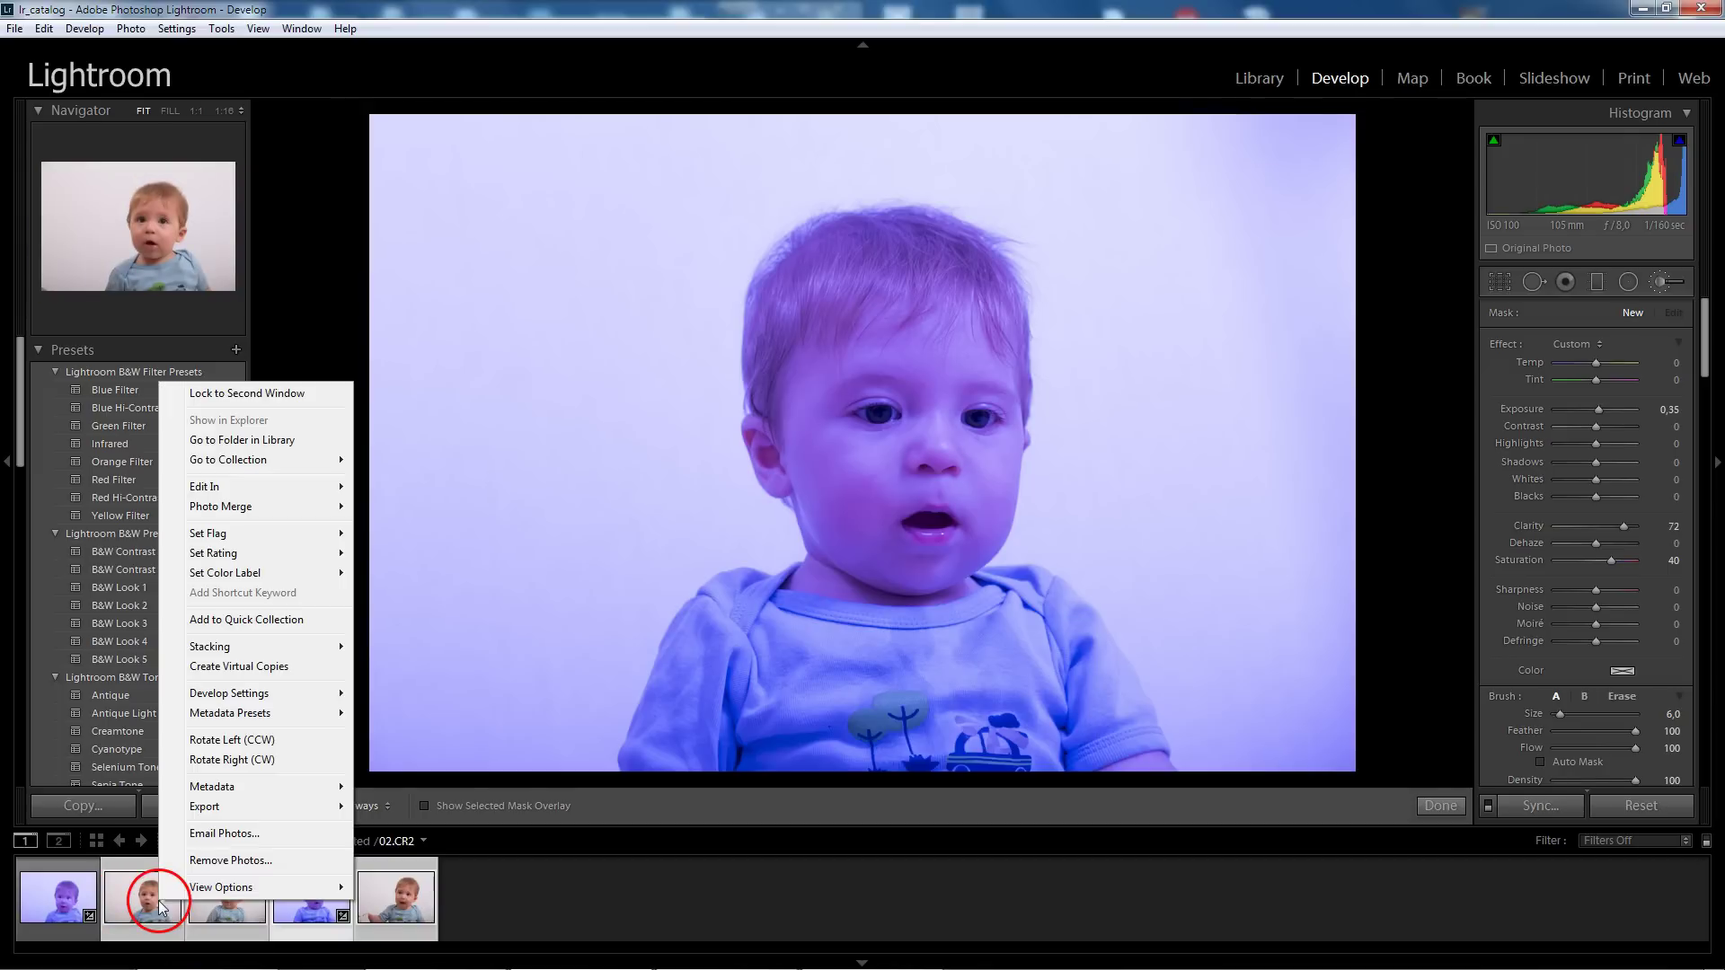
left_click(227, 690)
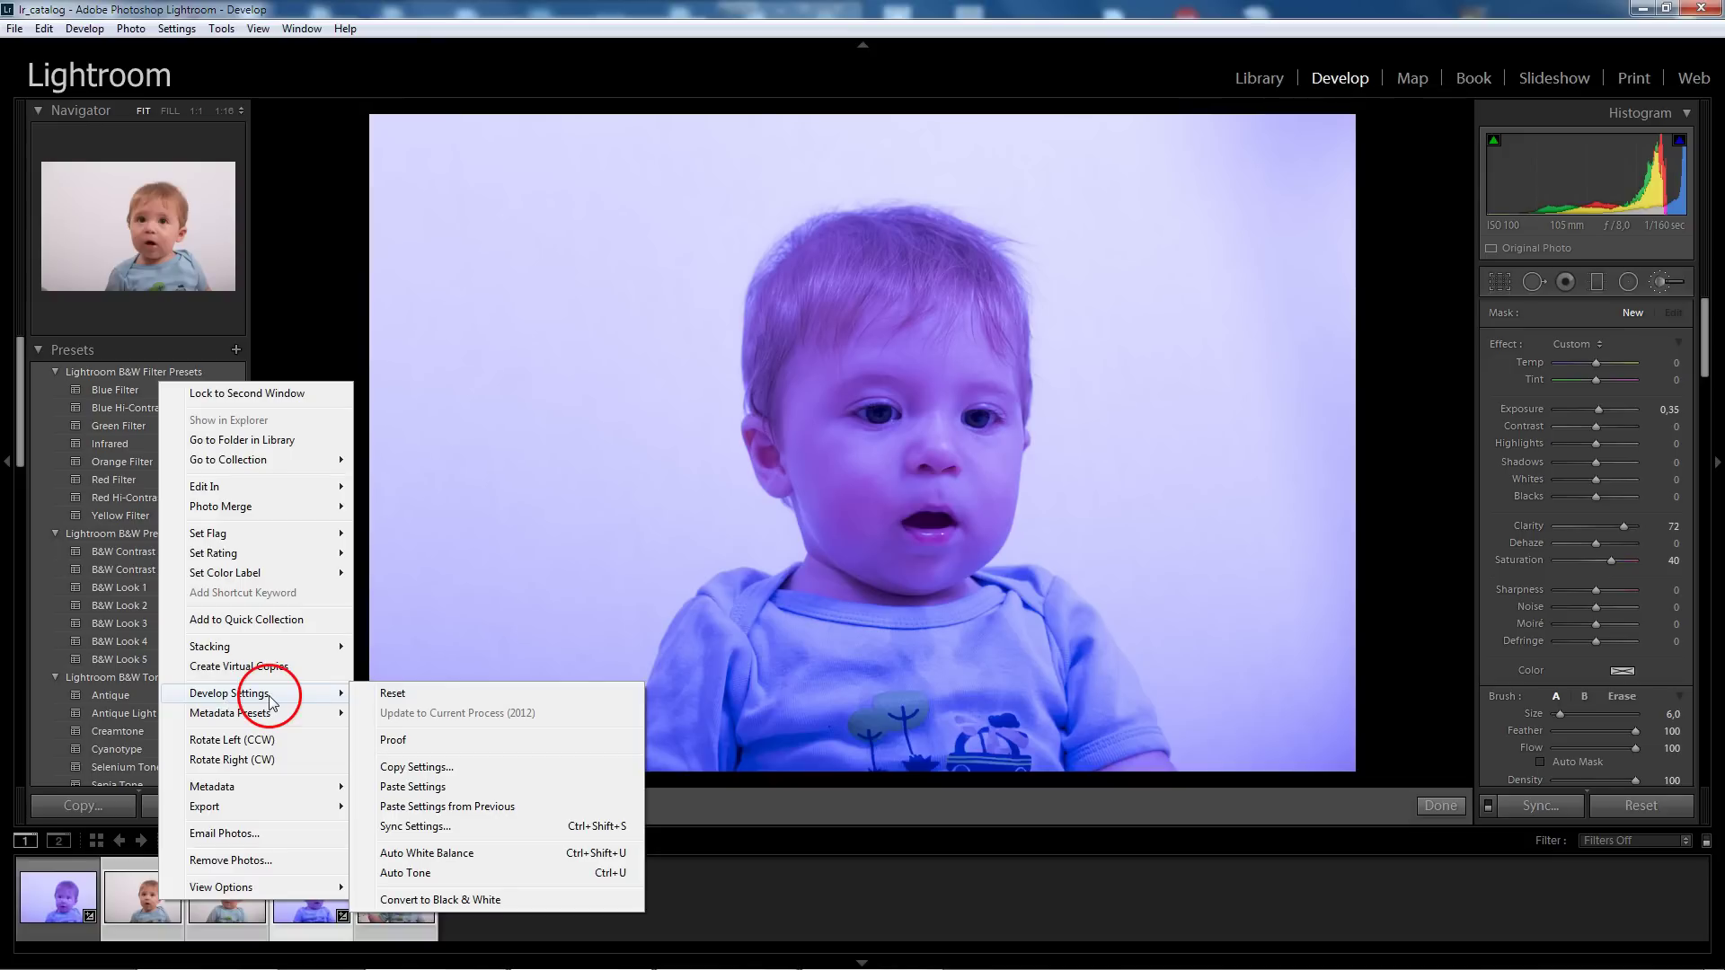
left_click(402, 788)
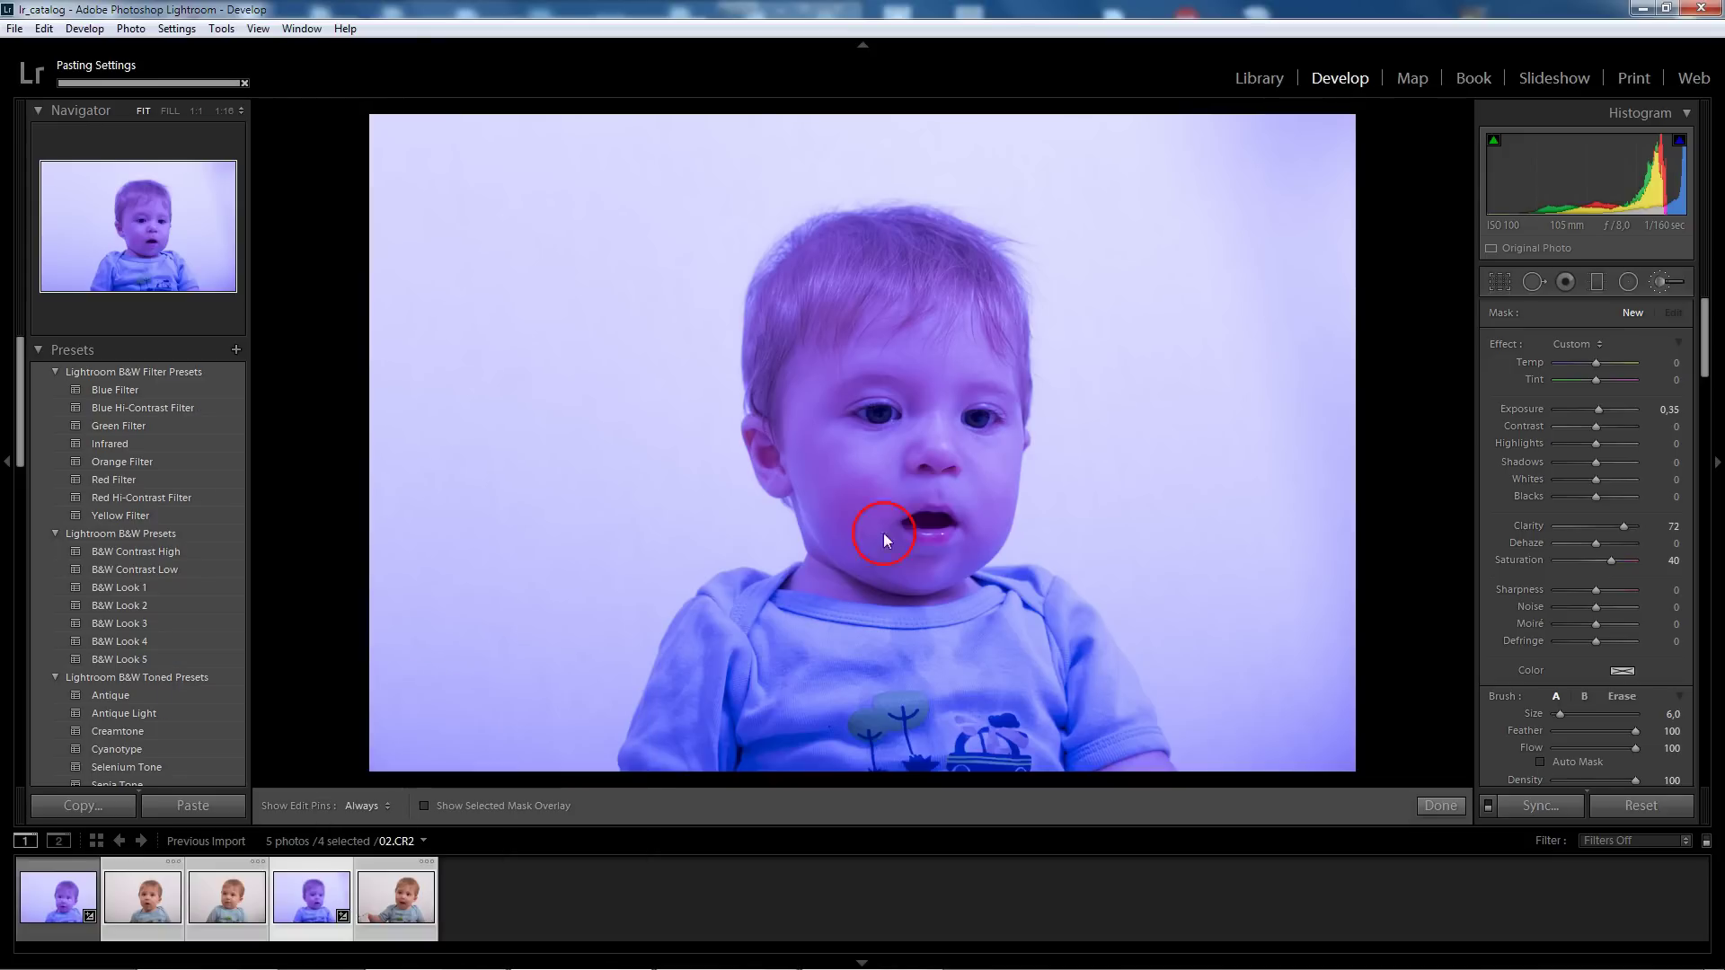
left_click(203, 936)
- Step through the portraits from 05.CR2 back to 01.CR2 to compare them
left_click(391, 903)
left_click(308, 898)
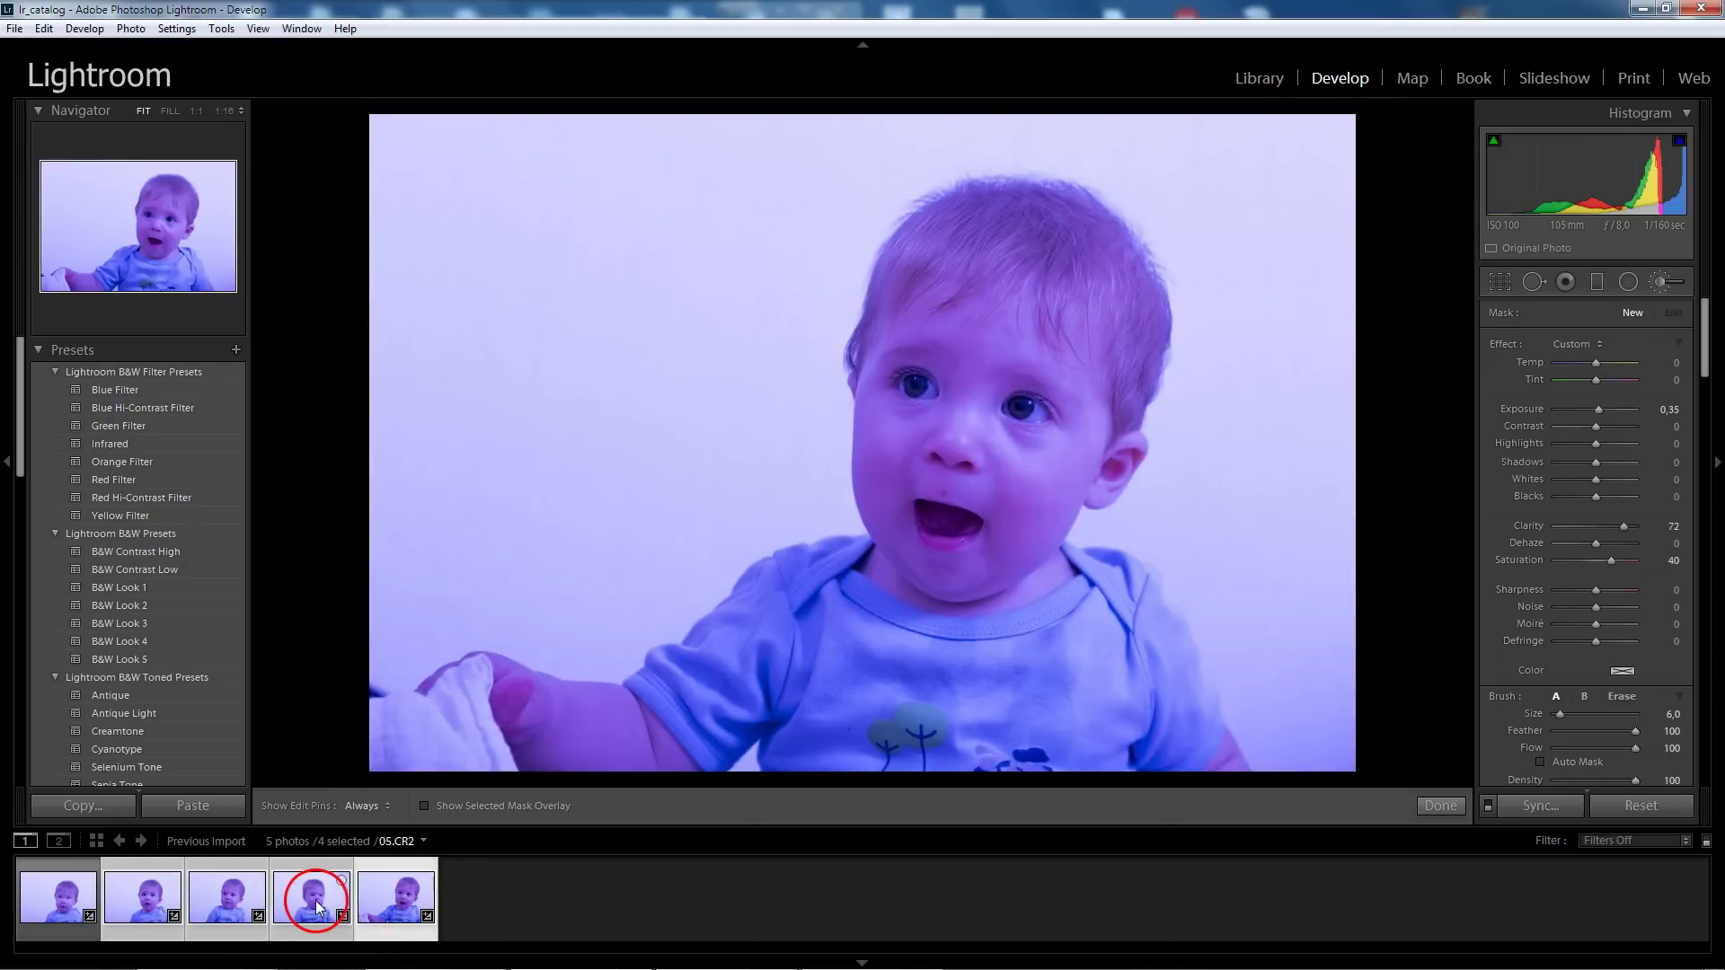
left_click(238, 899)
left_click(168, 900)
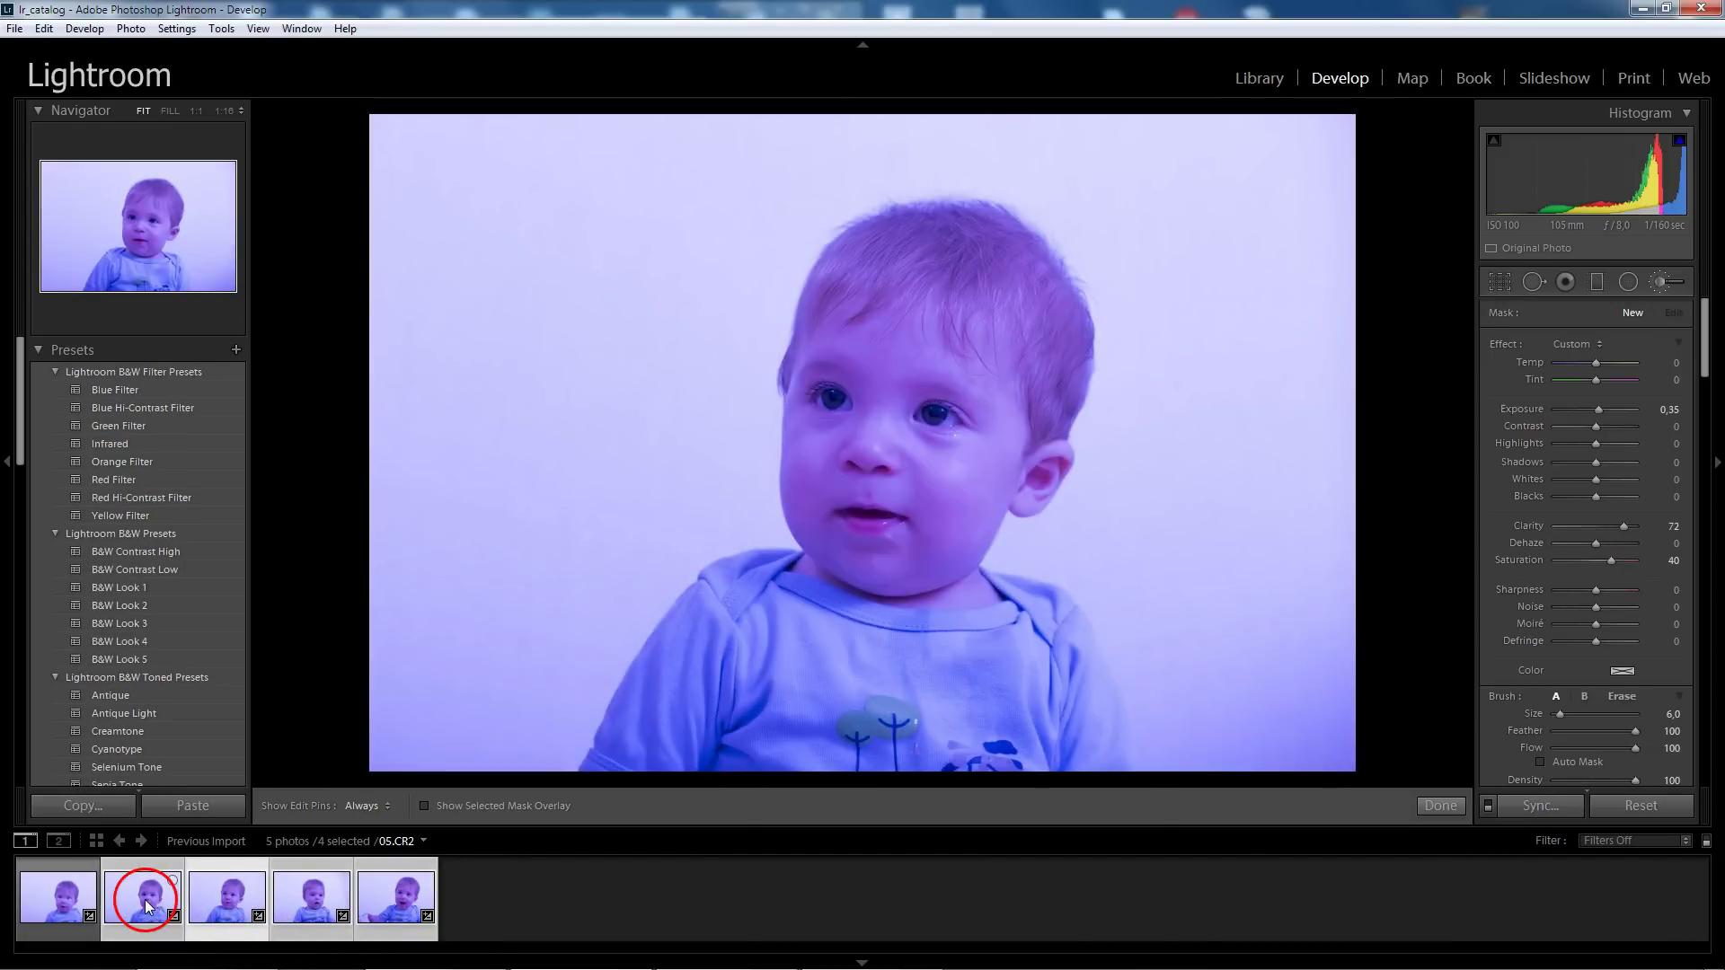
left_click(70, 886)
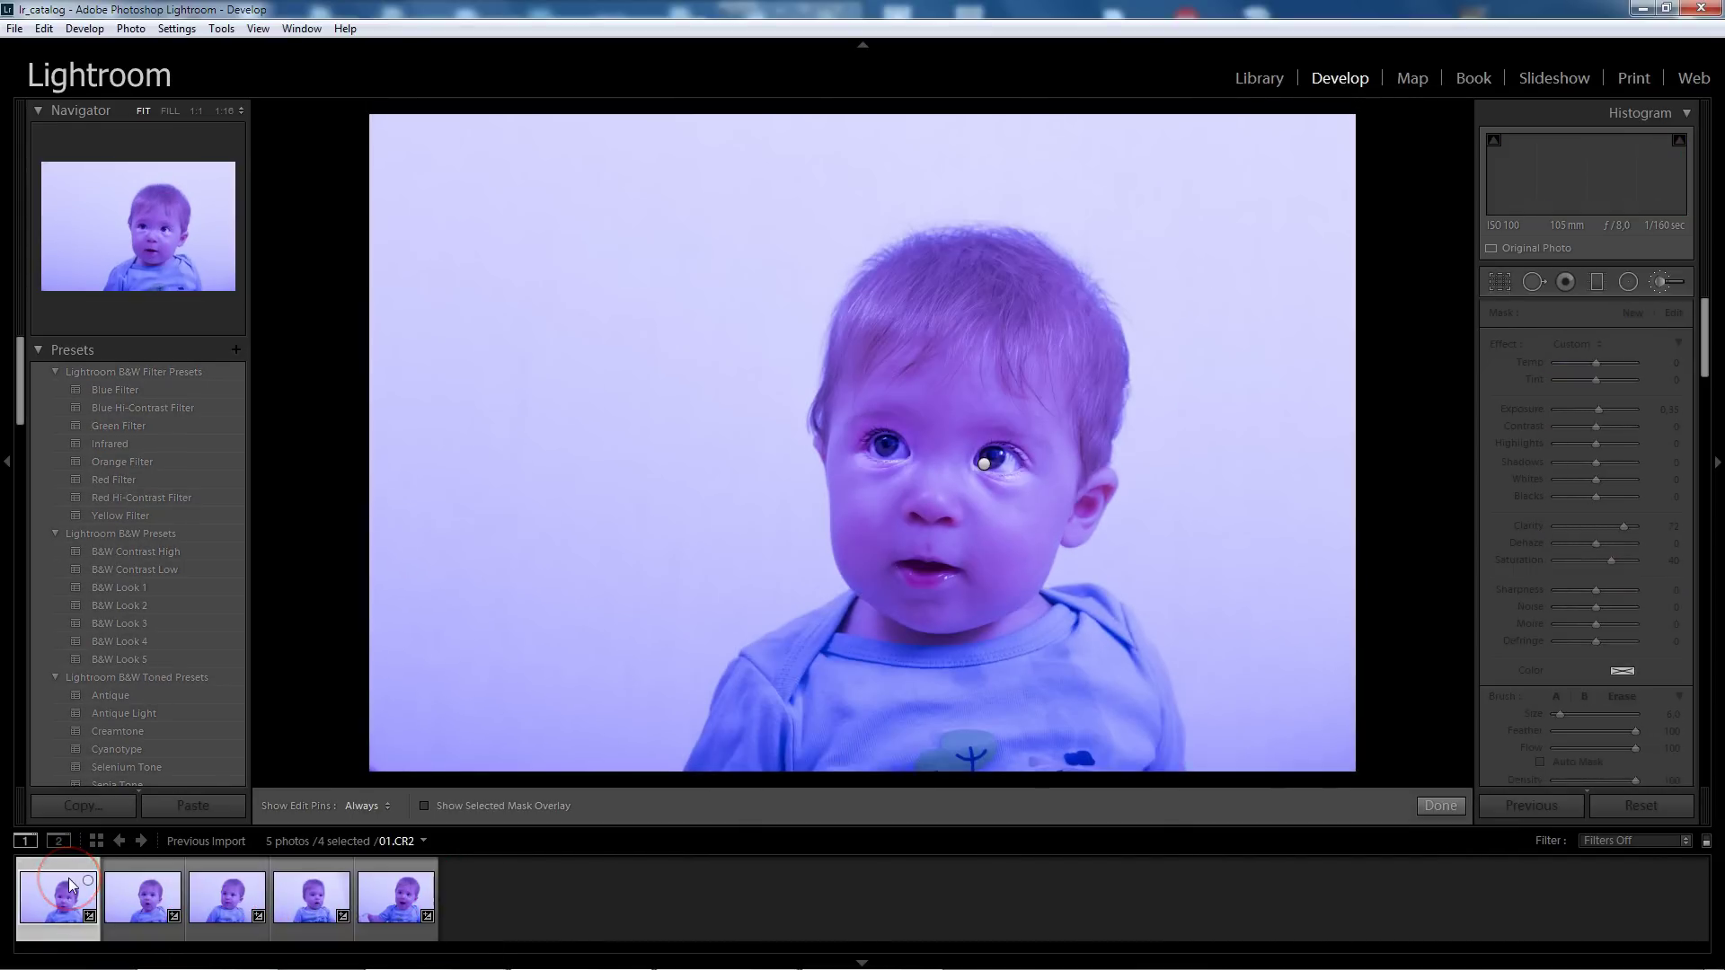
- Check each portrait's blue-tinted result again from 02.CR2 forward, ending on 05.CR2
left_click(141, 901)
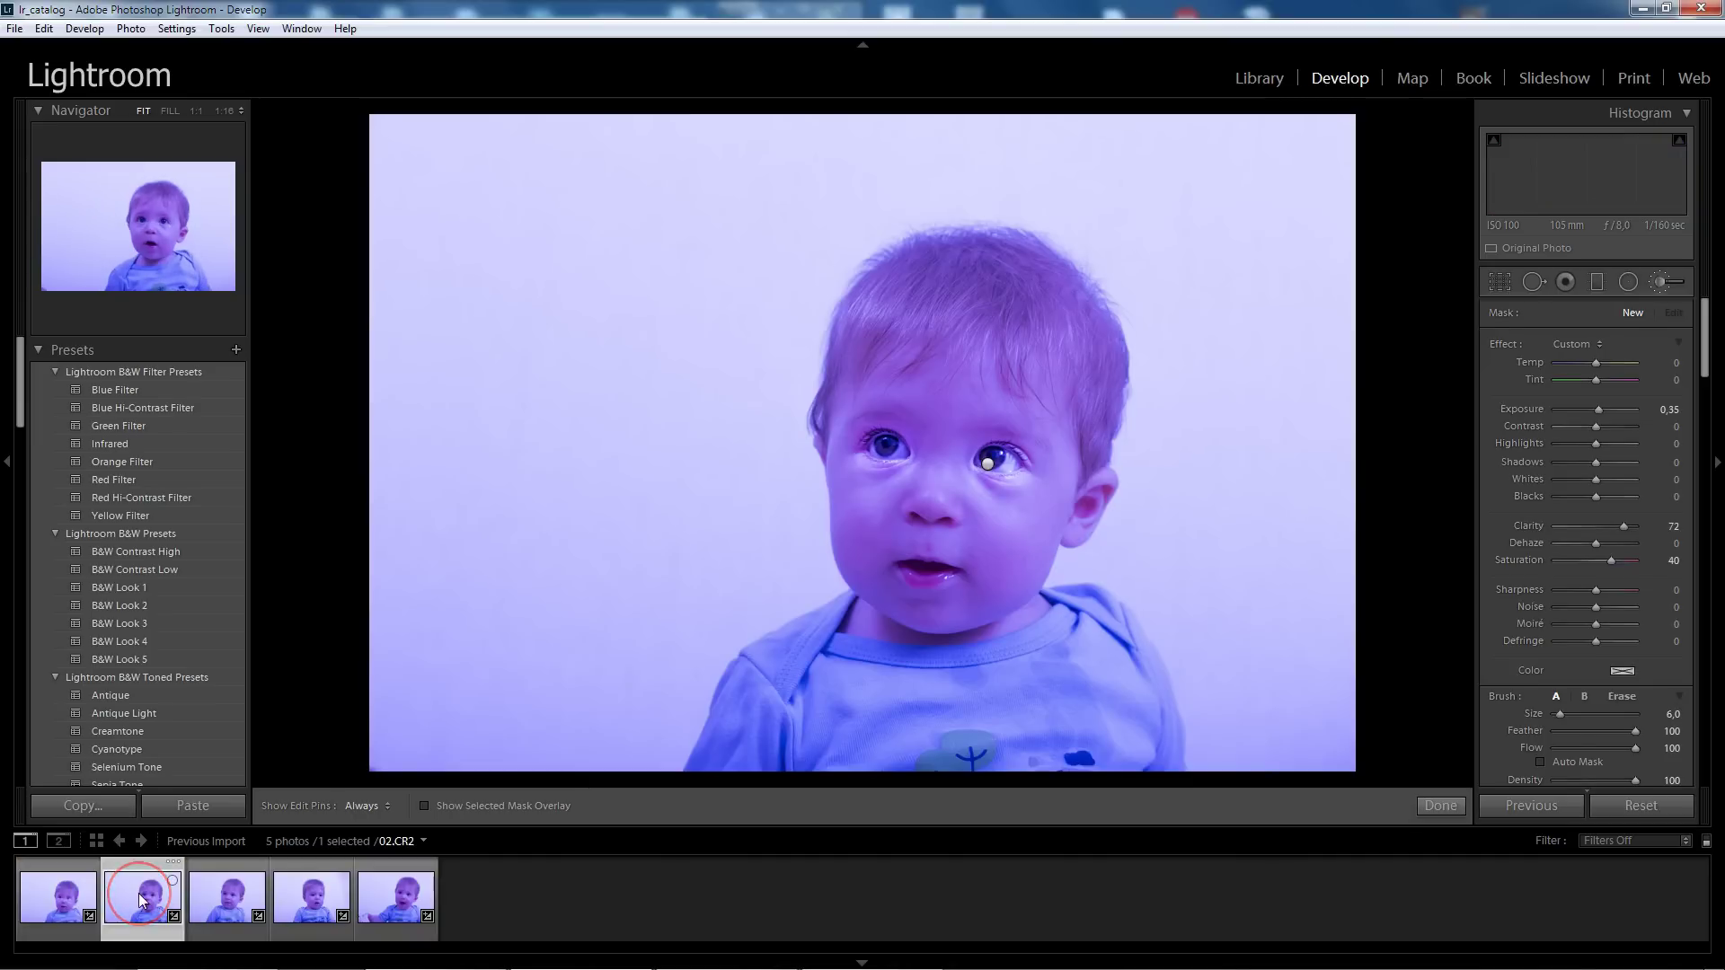
left_click(224, 893)
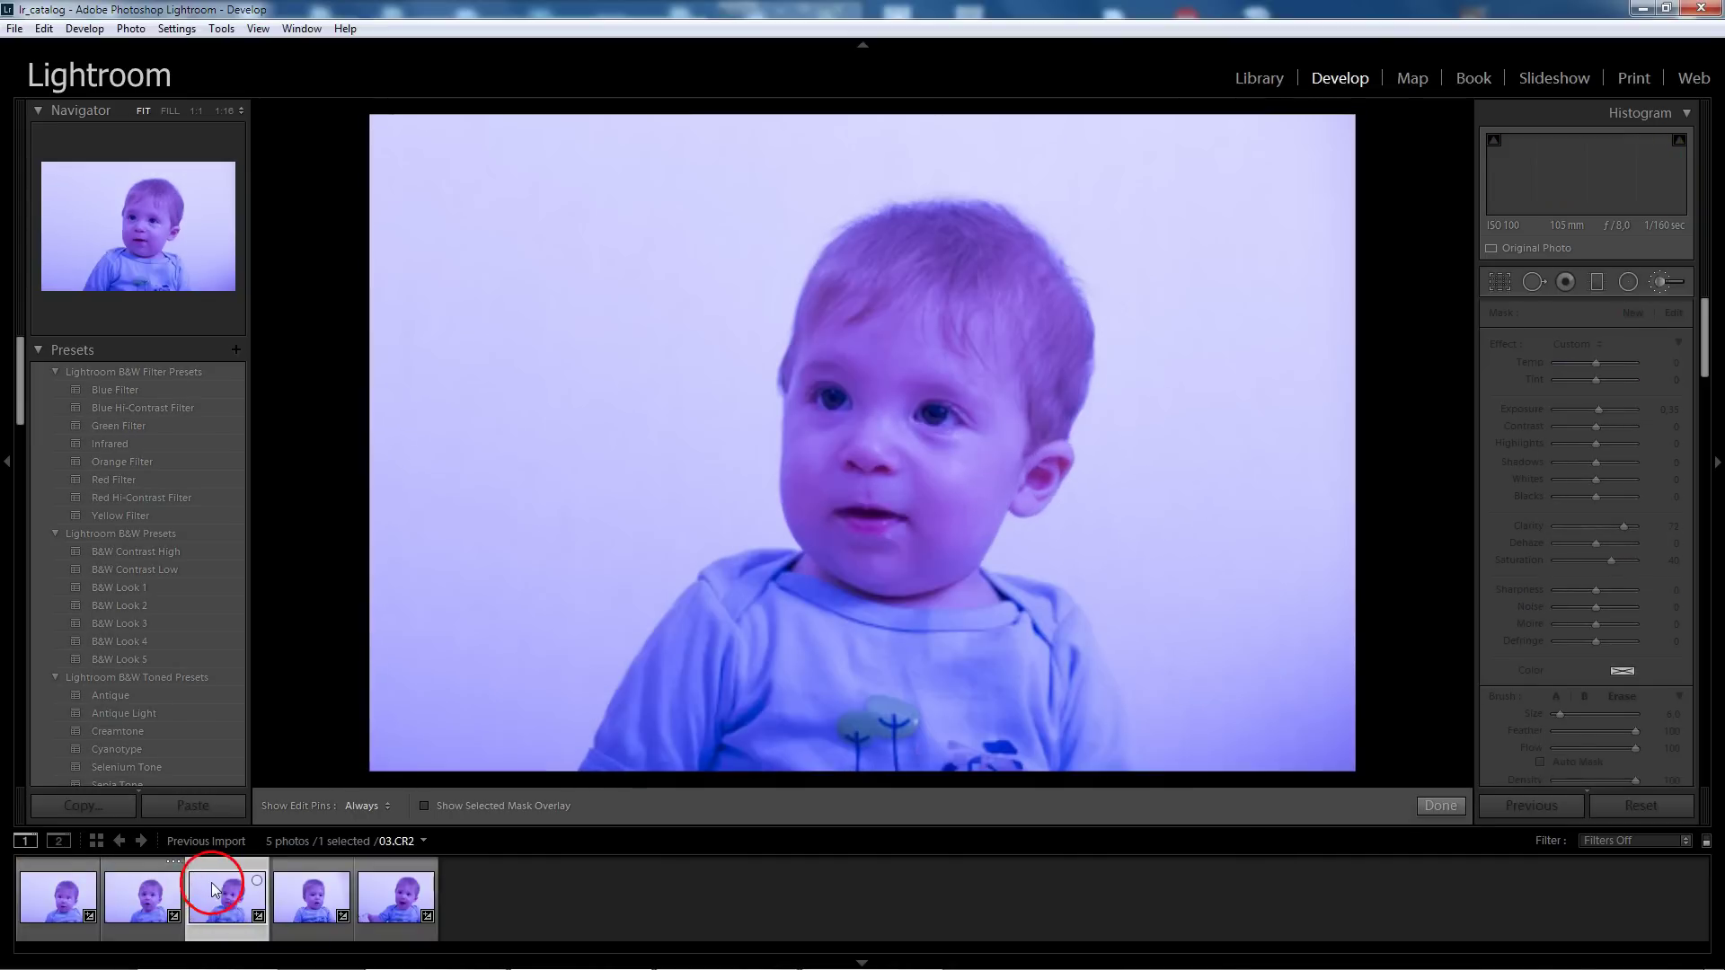
left_click(305, 893)
left_click(406, 897)
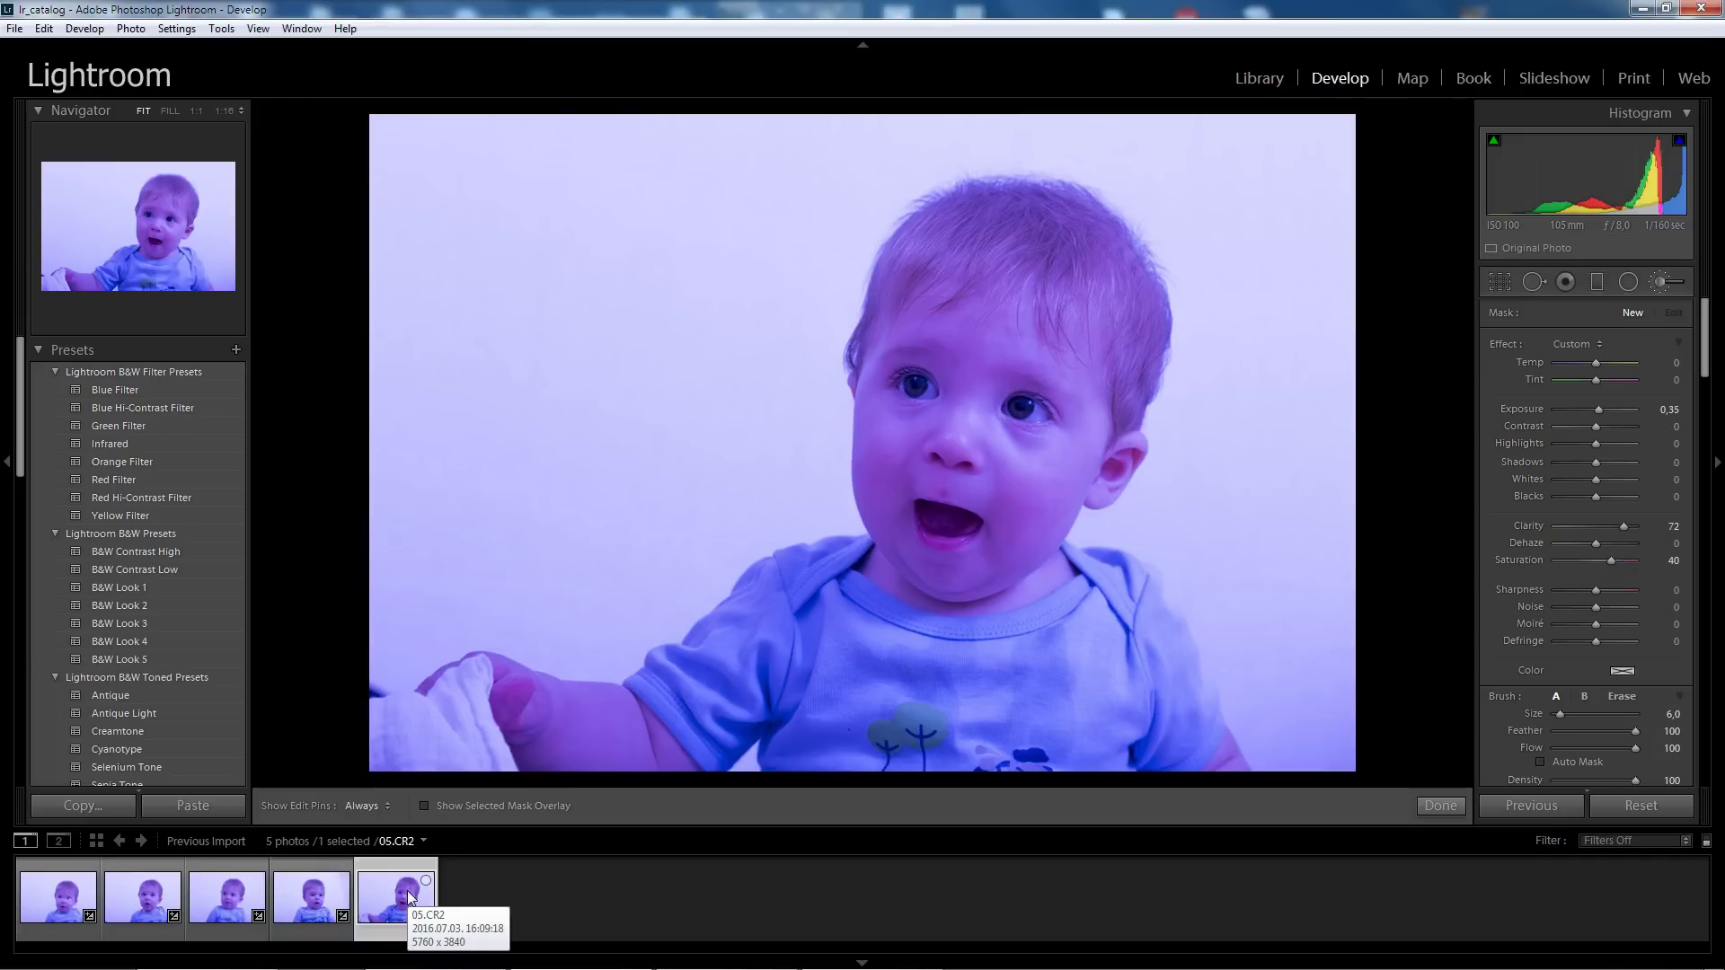
left_click(409, 902)
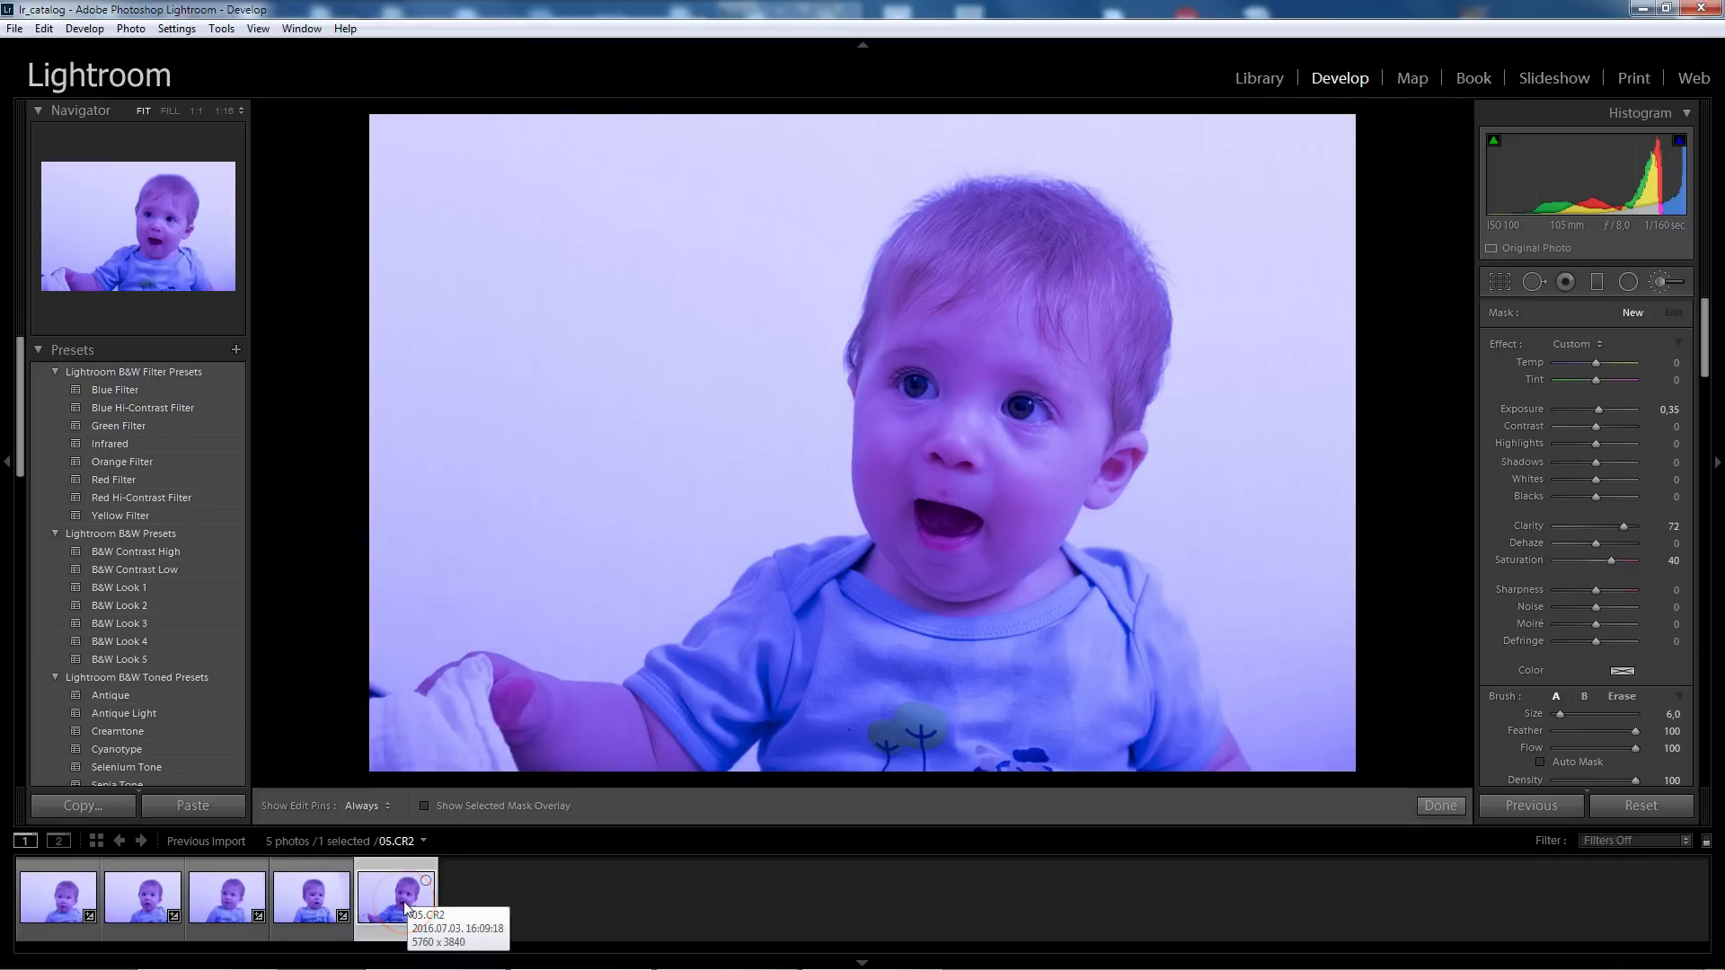